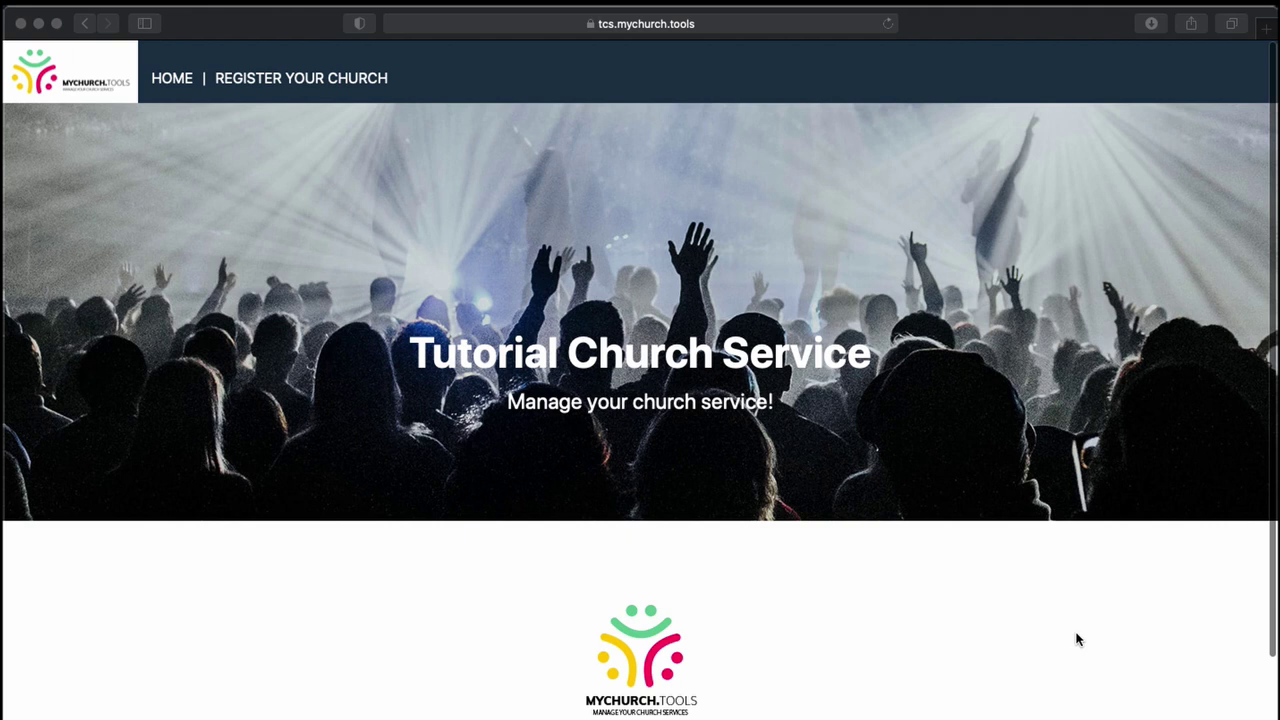
- Scroll down the homepage to the welcome message inviting visitors to log in or register
scroll(1084, 681, "down", 1)
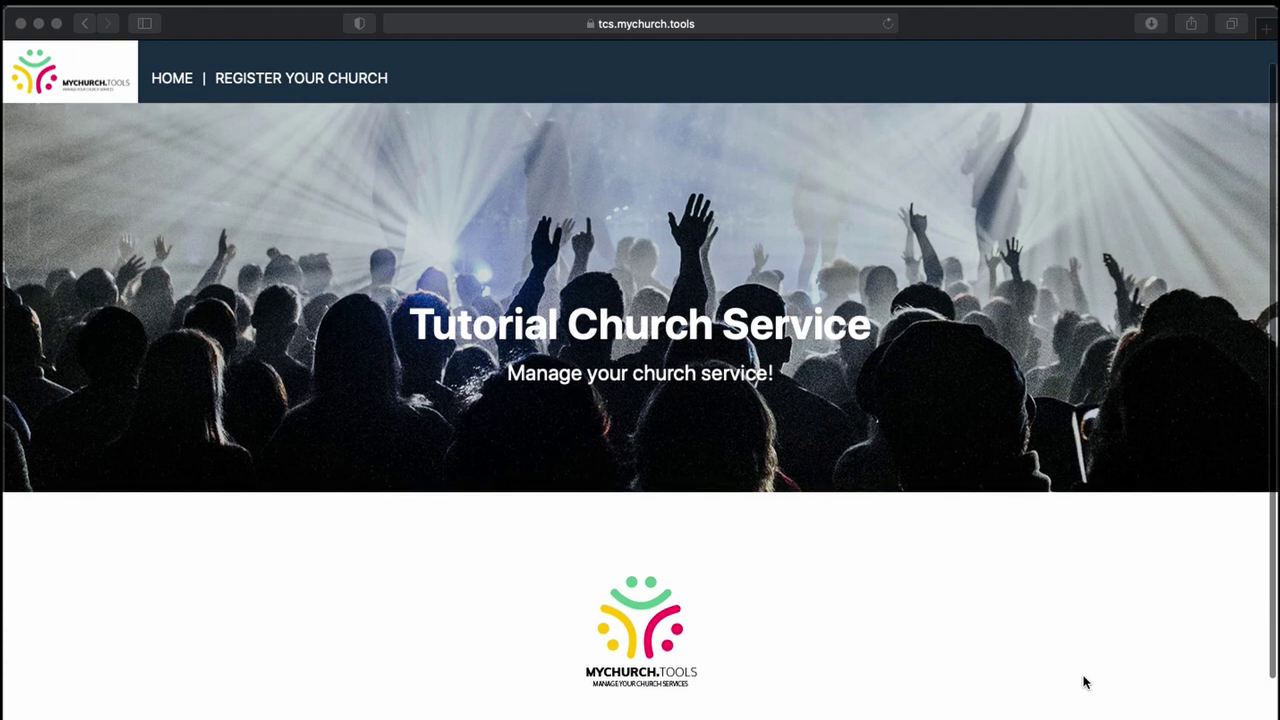
scroll(1084, 681, "down", 3)
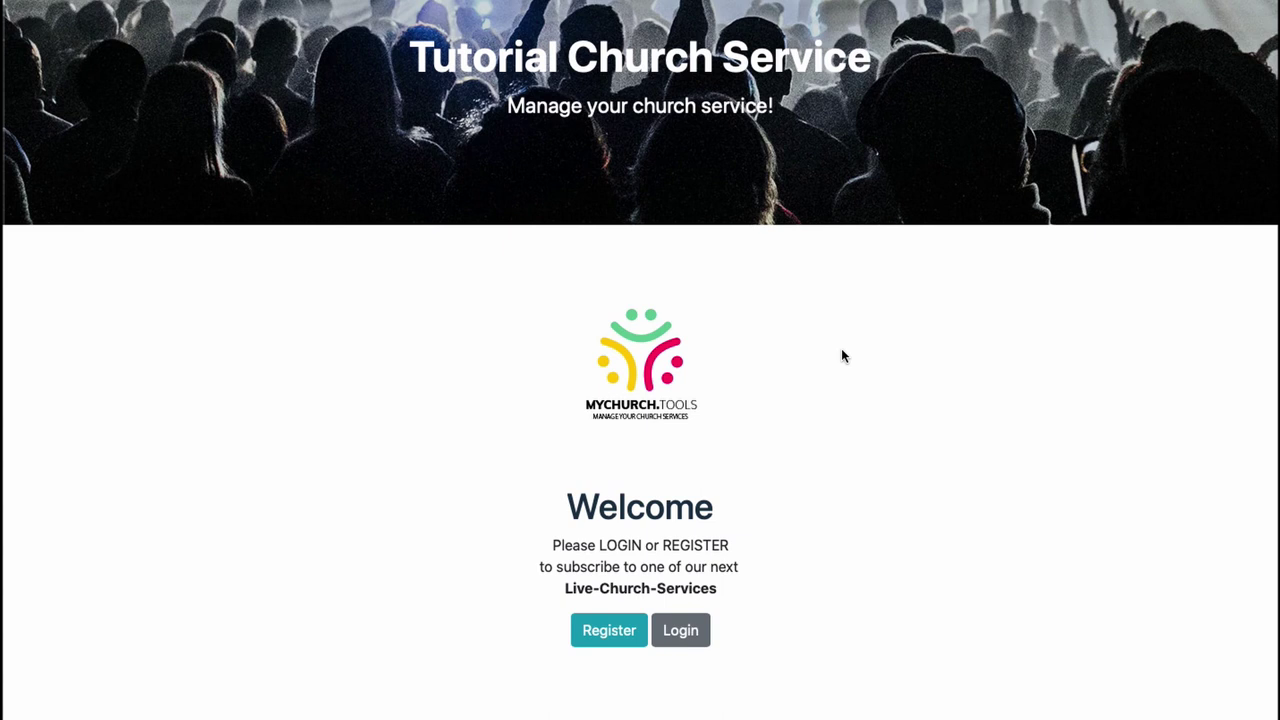
- On the registration form, choose Male and enter the first name 'Tutorial Firstname'
left_click(611, 630)
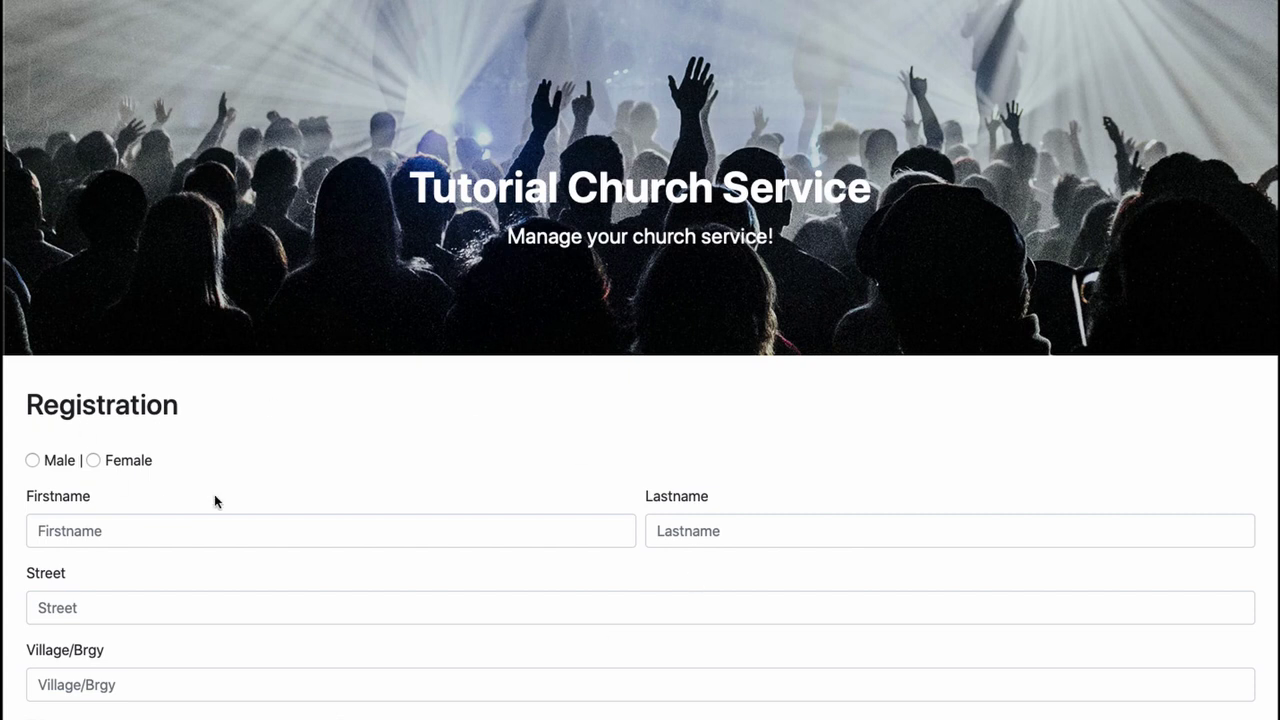
scroll(214, 494, "down", 2)
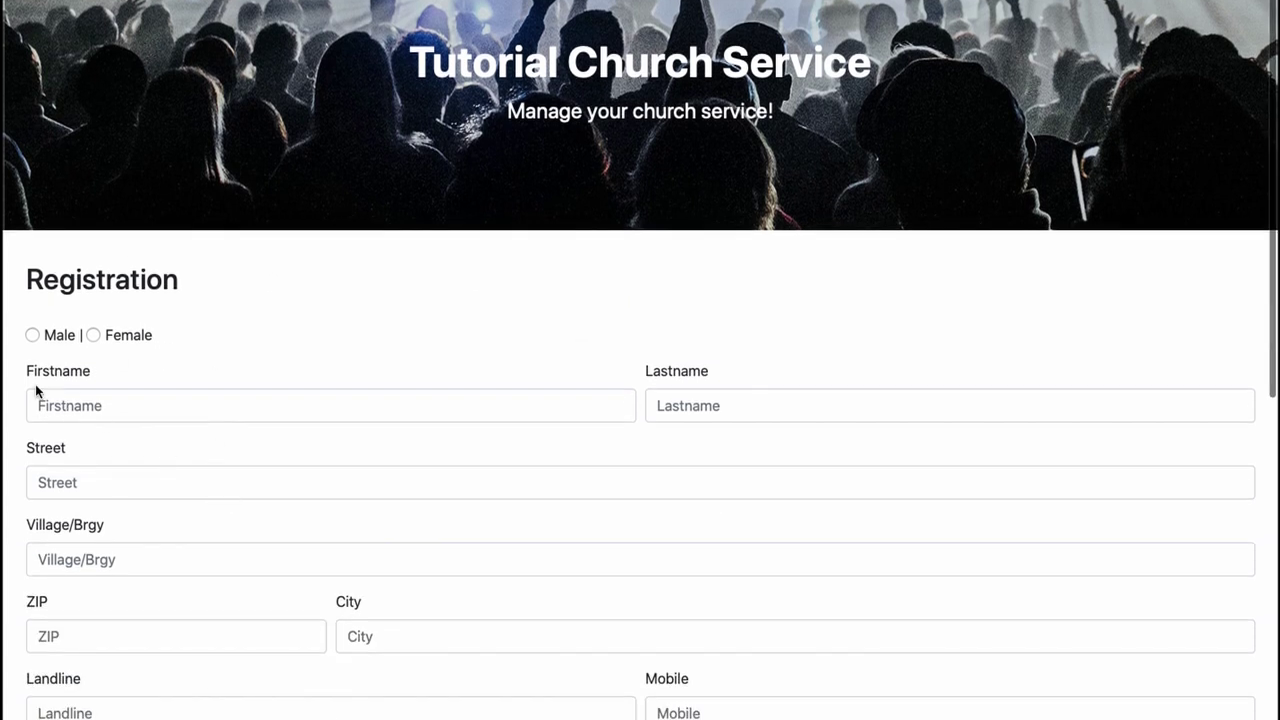
left_click(32, 335)
left_click(65, 407)
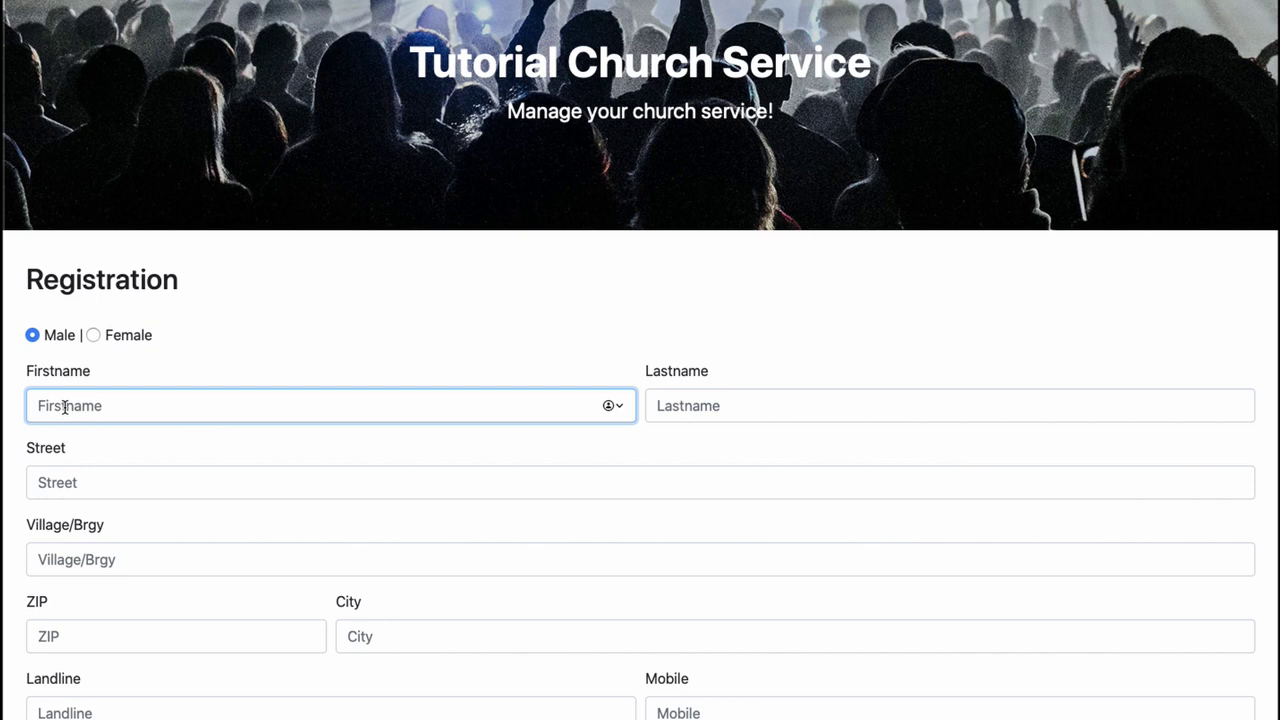
type("Celebration")
key("BackSpace")
key("BackSpace")
key("BackSpace")
key("BackSpace")
key("BackSpace")
key("BackSpace")
key("BackSpace")
key("BackSpace")
key("BackSpace")
key("BackSpace")
type("Tutorial")
key("super+a")
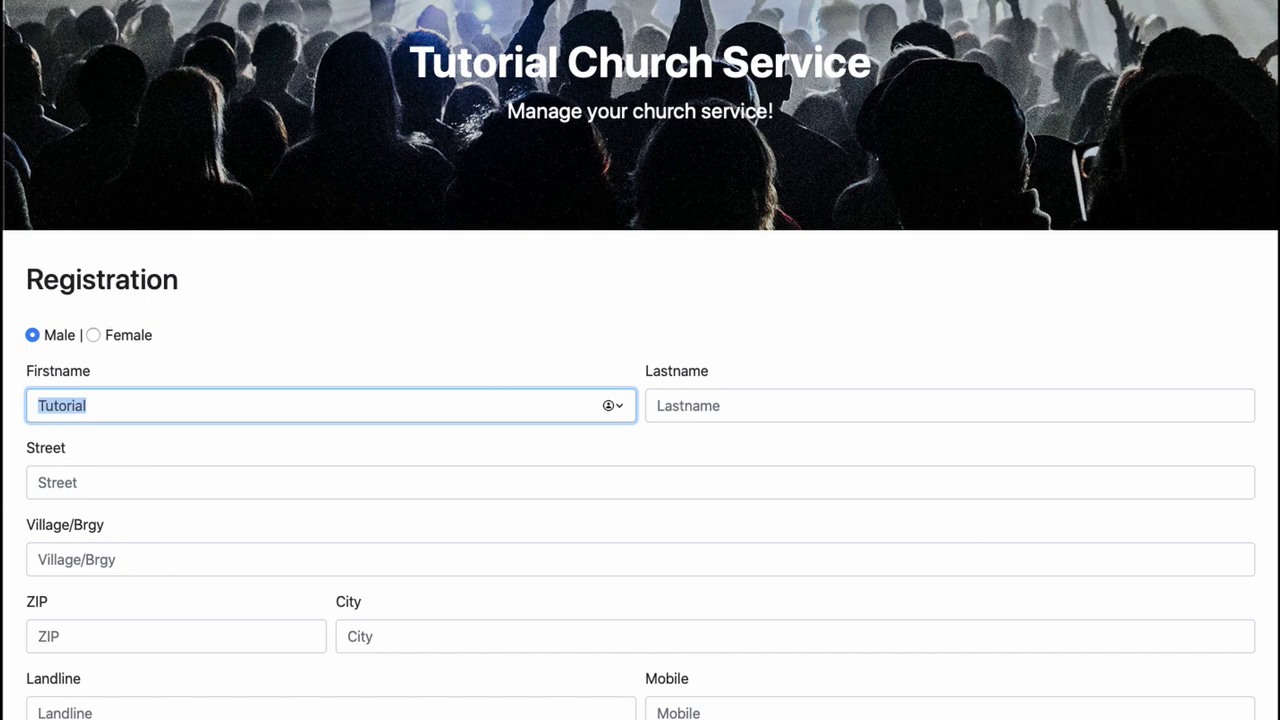
key("Right")
type("Fir")
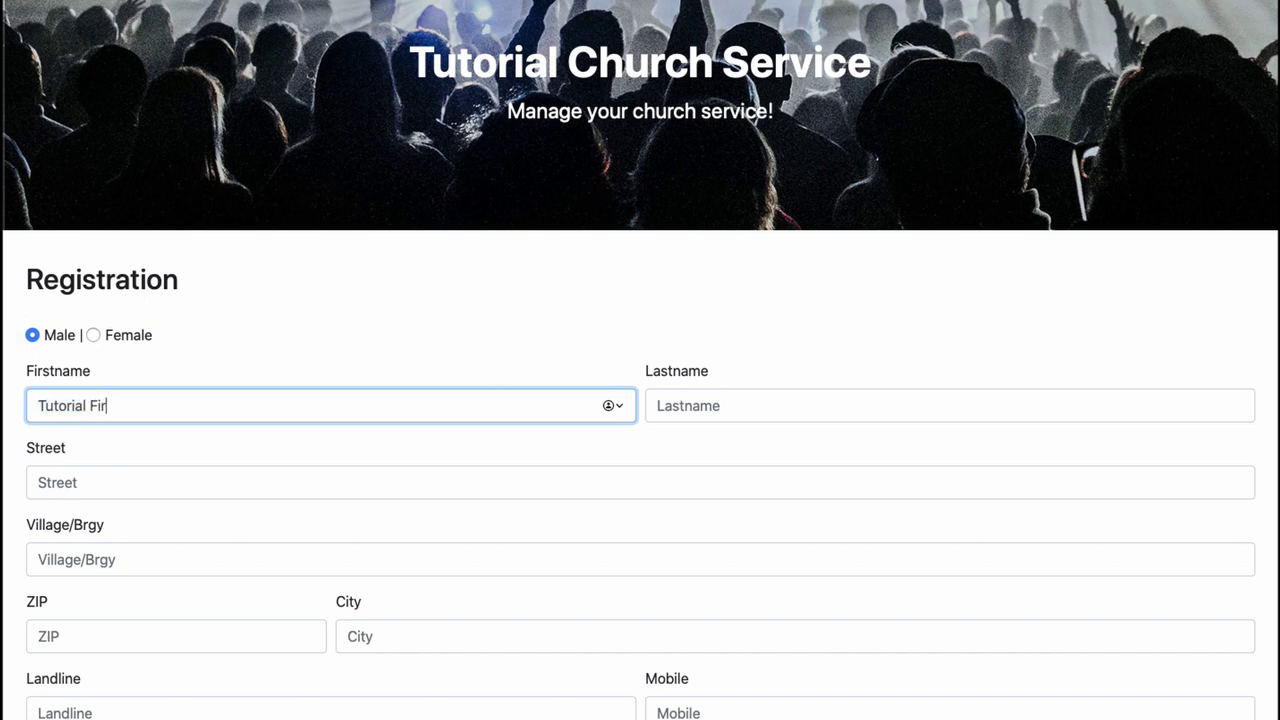
type("stname")
- Fill in Tutorial Lastname, Tutorial Street, Tutorial Village, ZIP 999 and Tutorial City
key("Tab")
type("Tutorial Lastname")
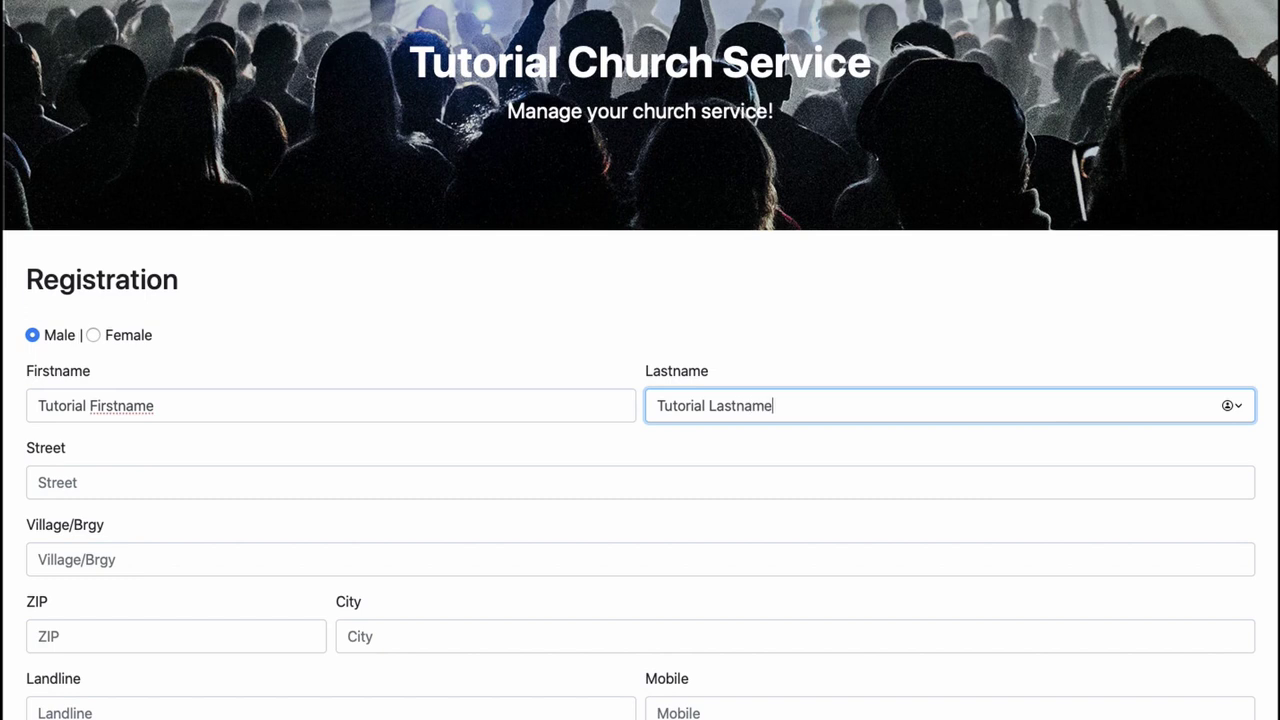
key("Tab")
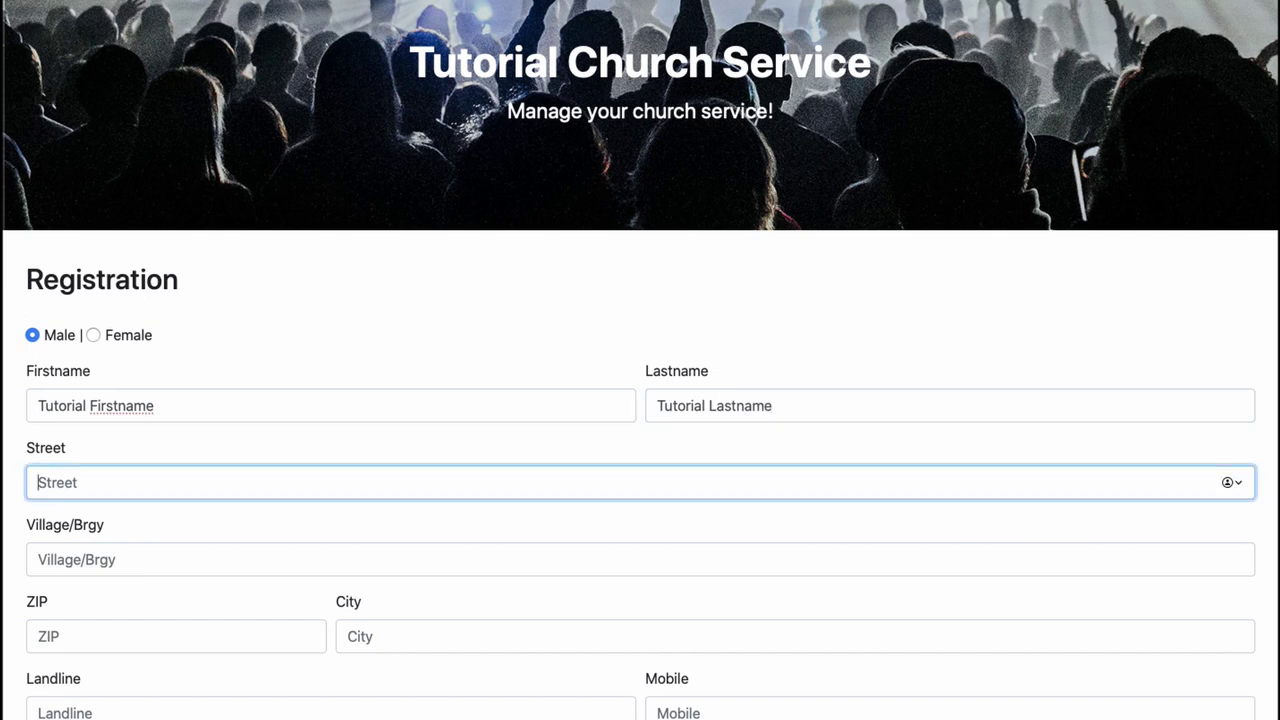
type("Tutorial Street")
key("Tab")
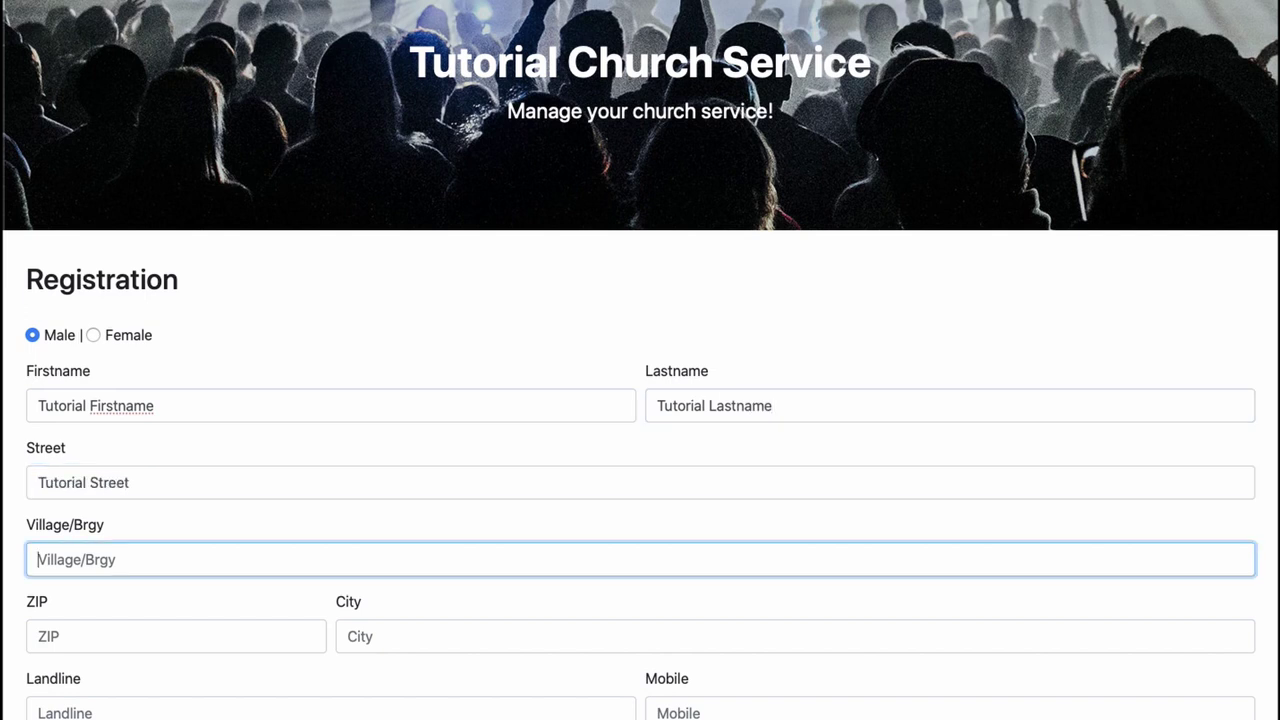
type("Tutorial Village")
key("Tab")
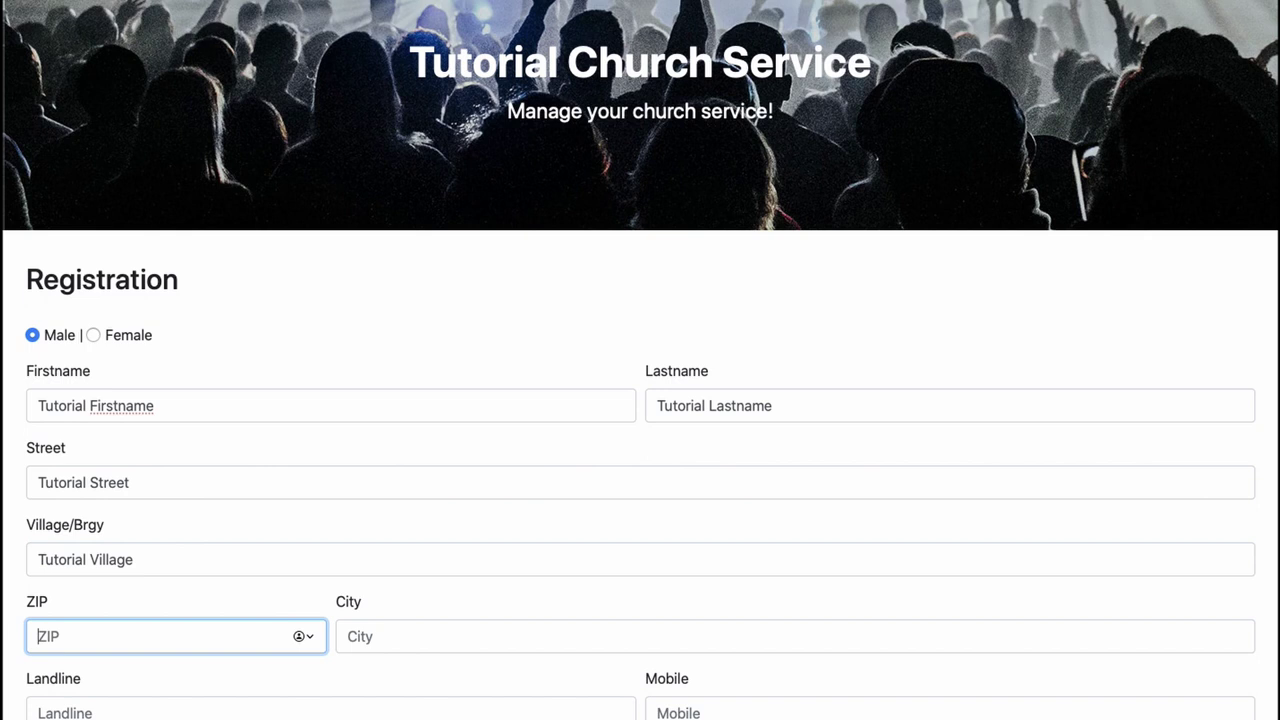
type("999")
key("Tab")
type("Tutorial")
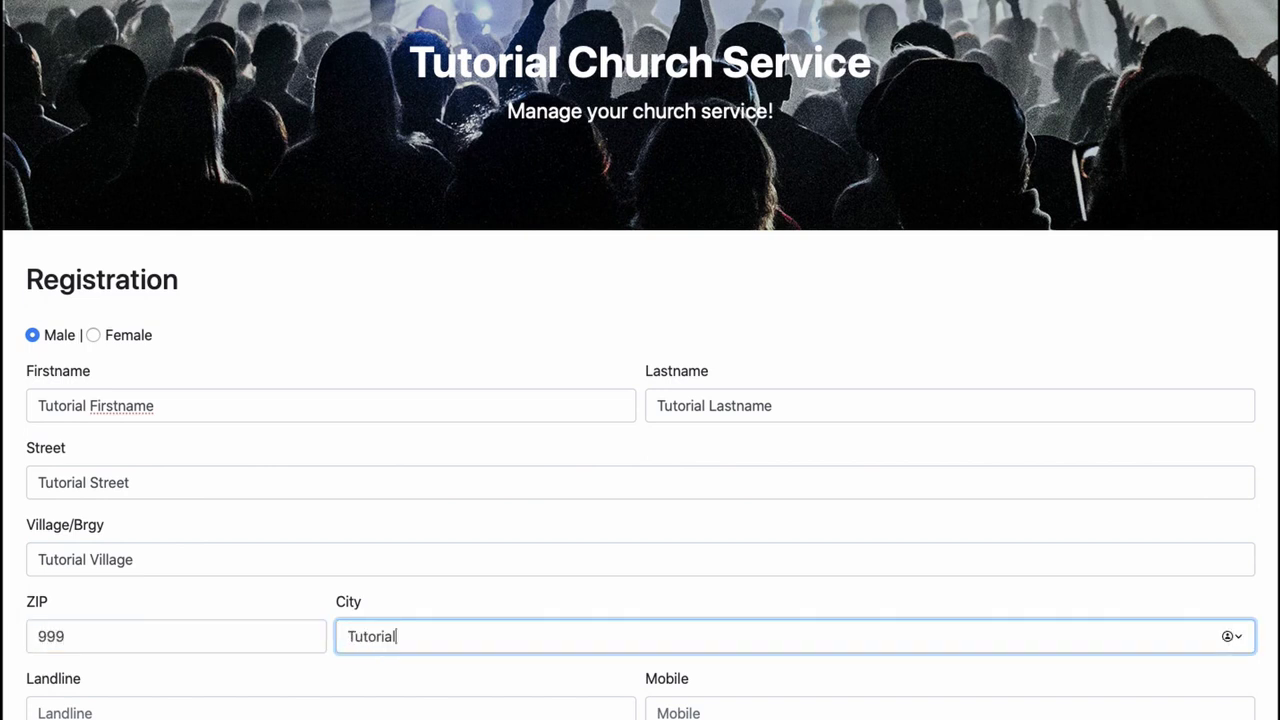
type(" City")
- Enter the mobile number, e-mail address and account password, declining the suggested password
scroll(80, 415, "down", 3)
left_click(73, 464)
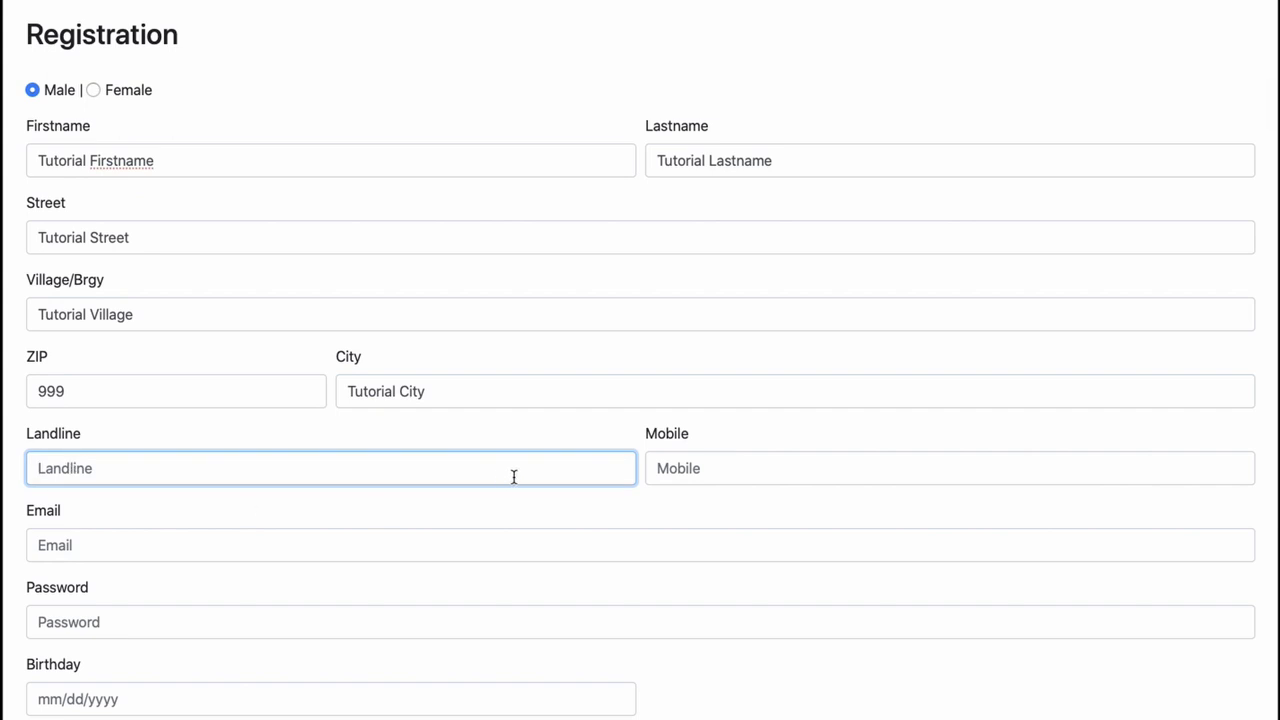
left_click(694, 470)
type("1234567890")
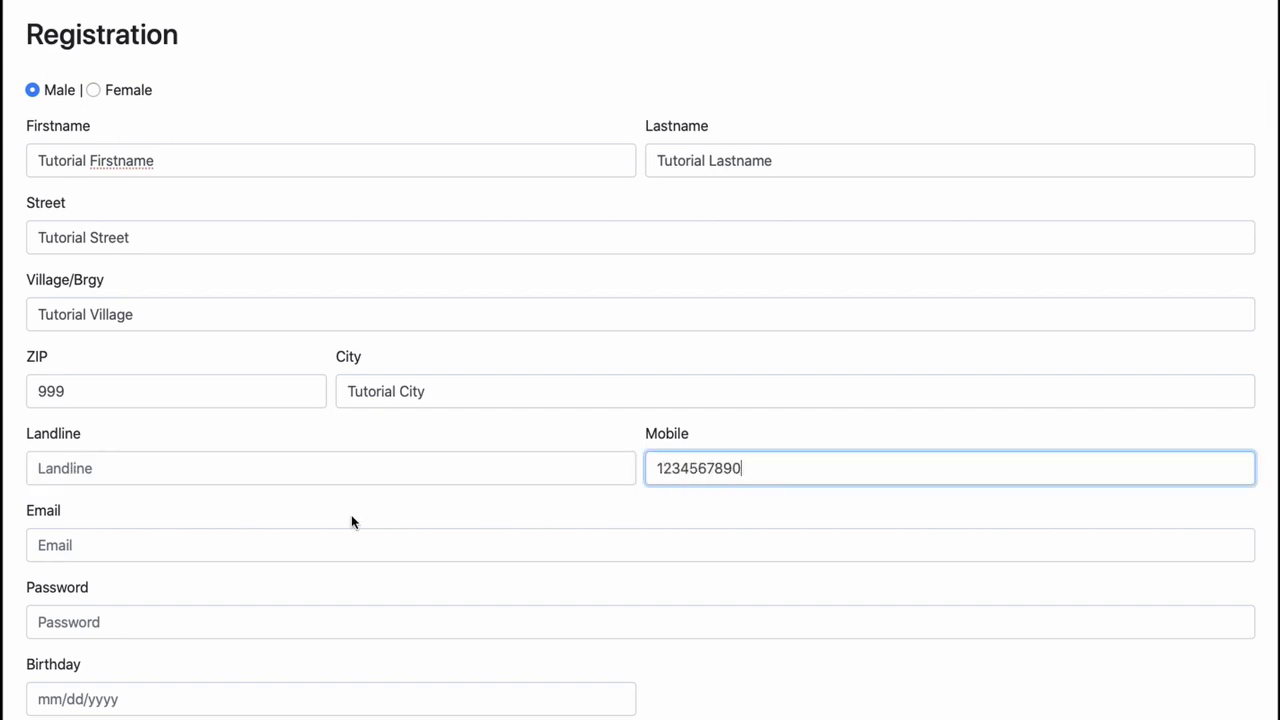
scroll(351, 520, "down", 1)
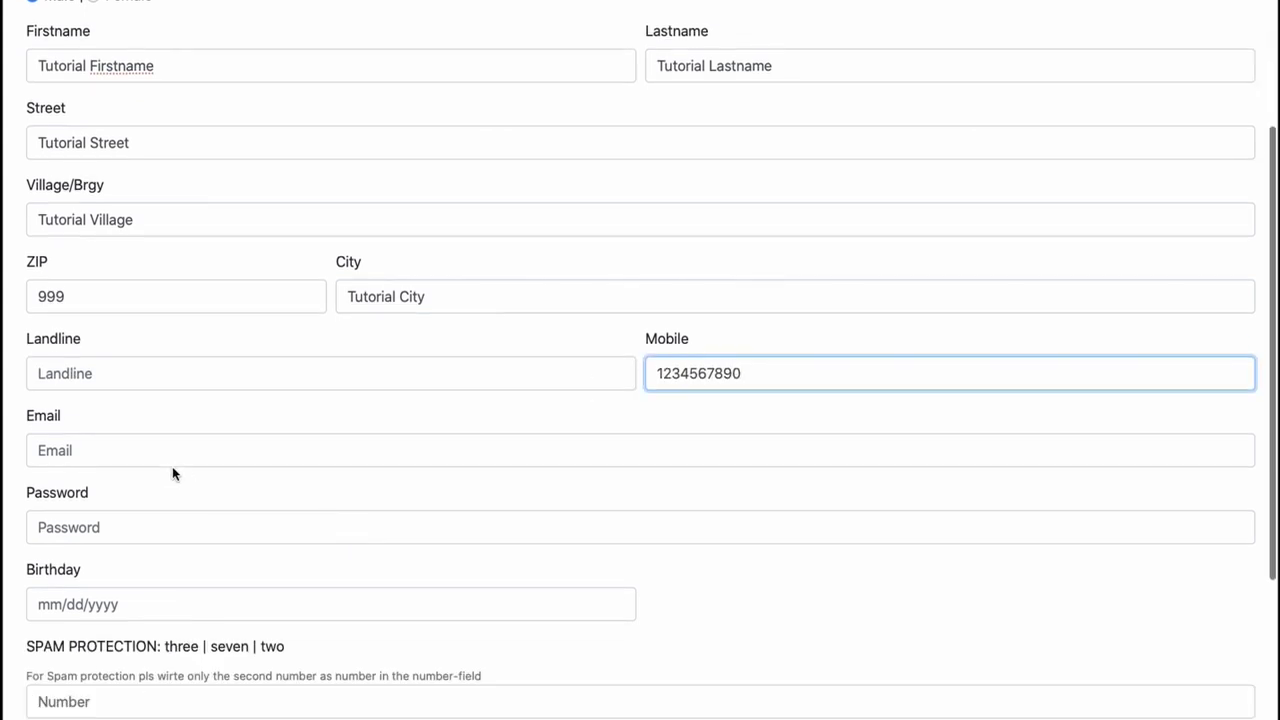
left_click(154, 451)
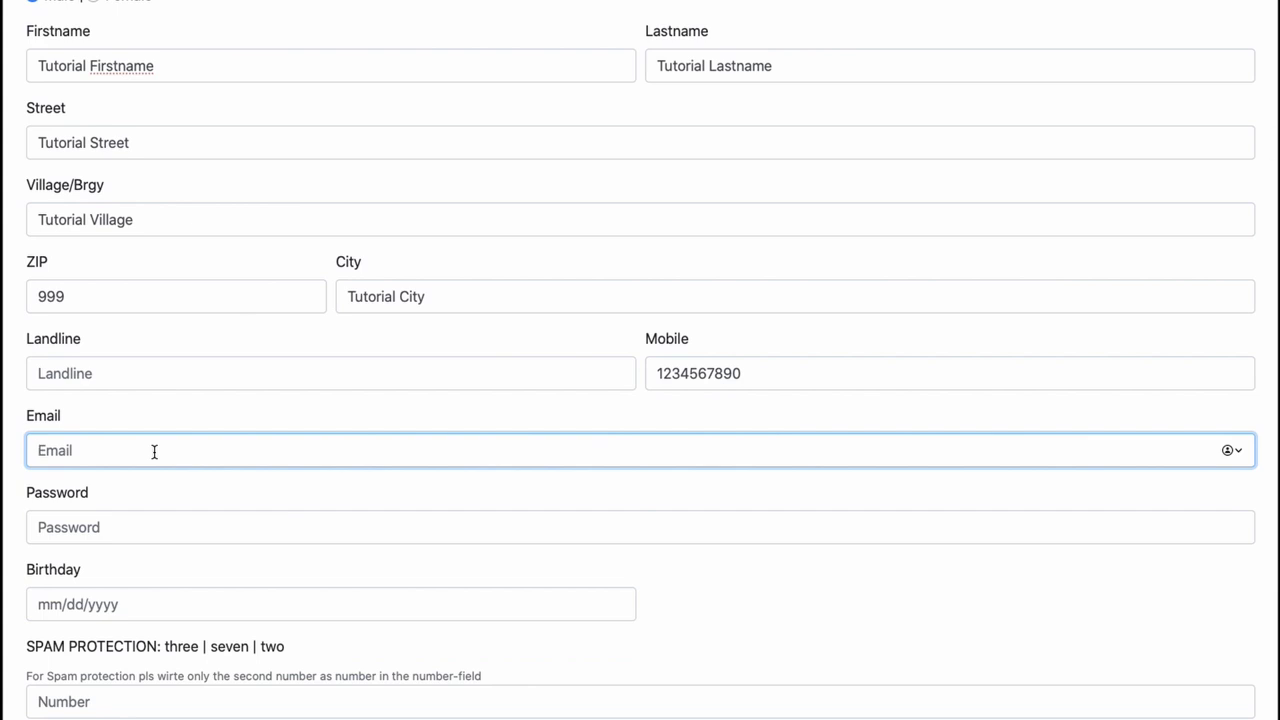
key("Tab")
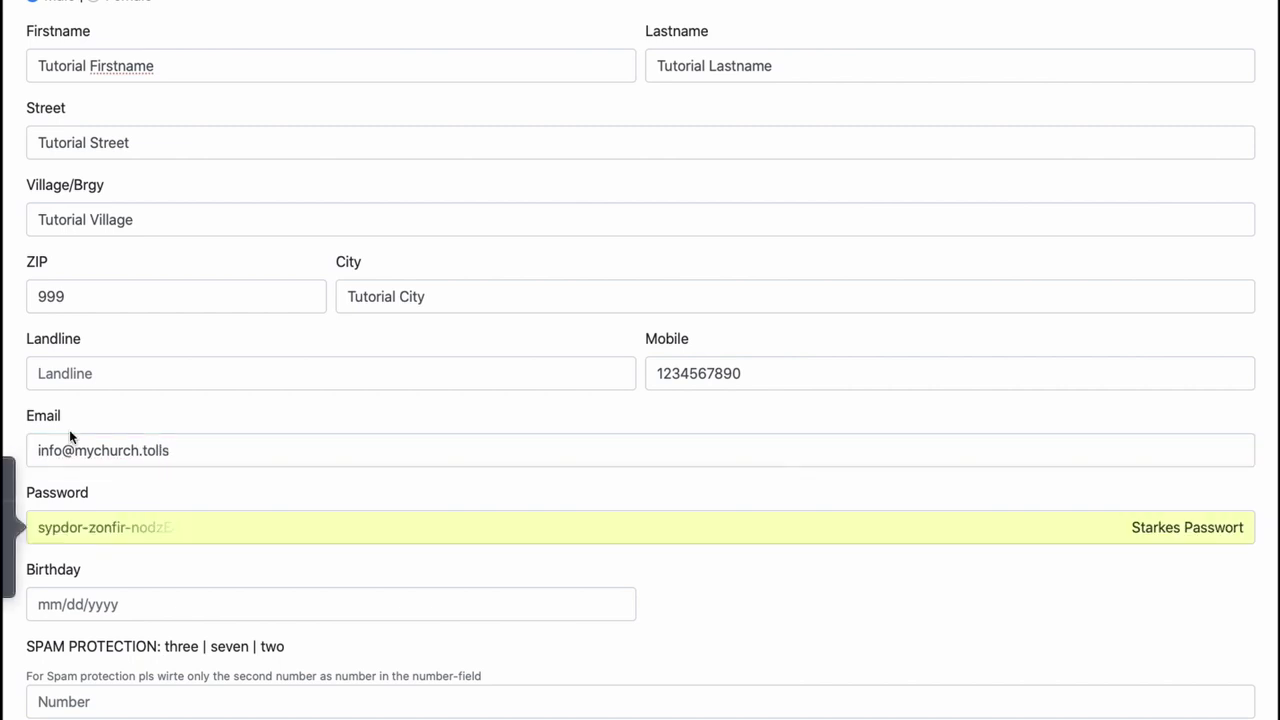
key("BackSpace")
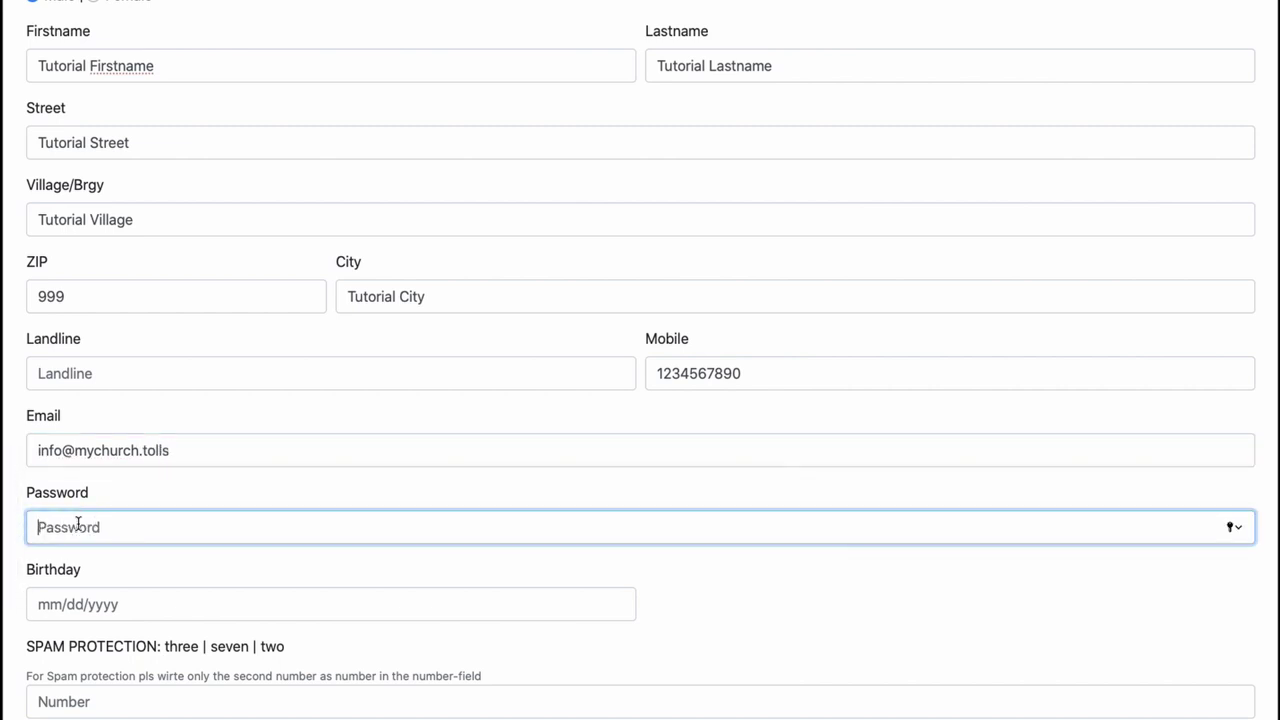
type("Password123!")
- Set the birthday to October 1, 1991 in the date picker
left_click(107, 603)
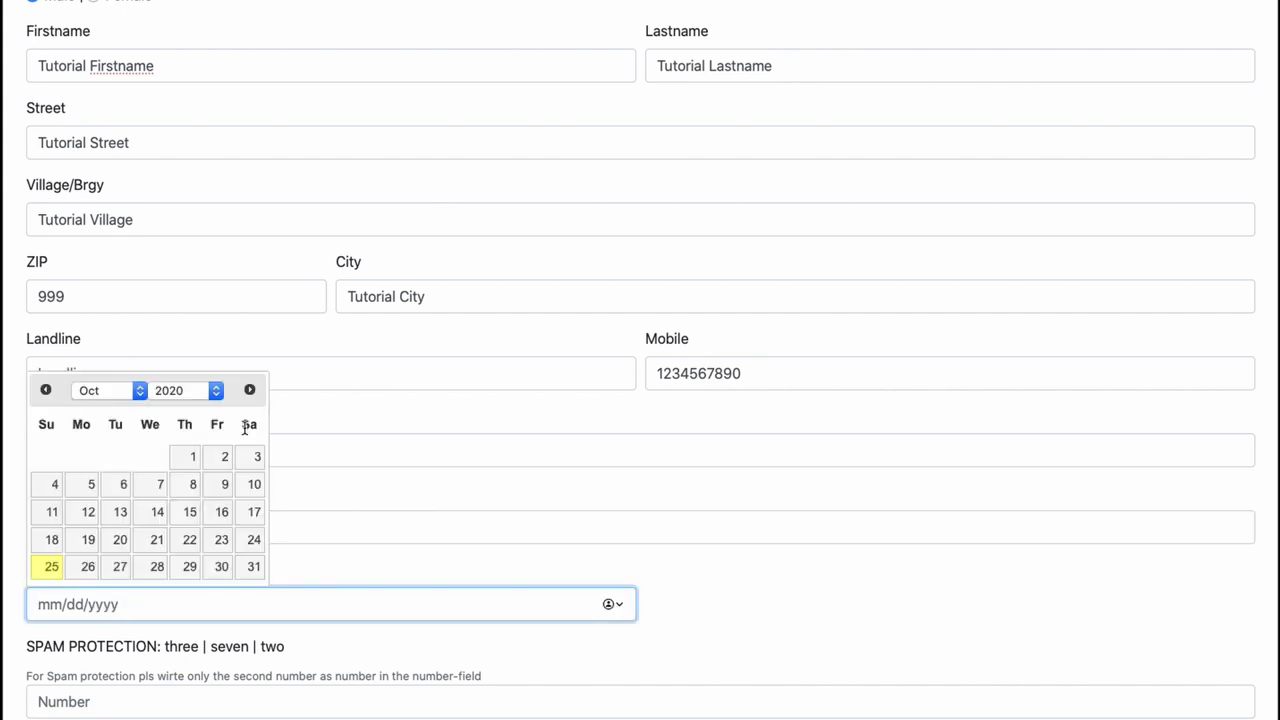
left_click(203, 396)
scroll(145, 95, "up", 5)
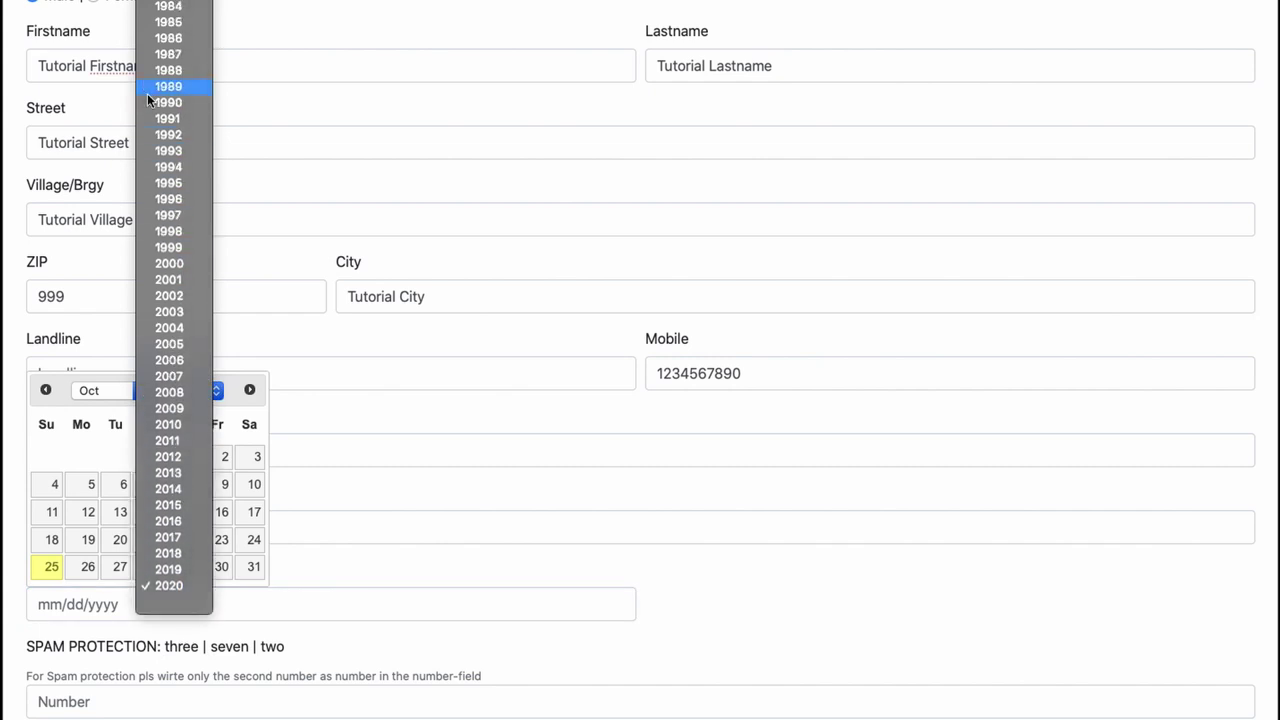
left_click(172, 200)
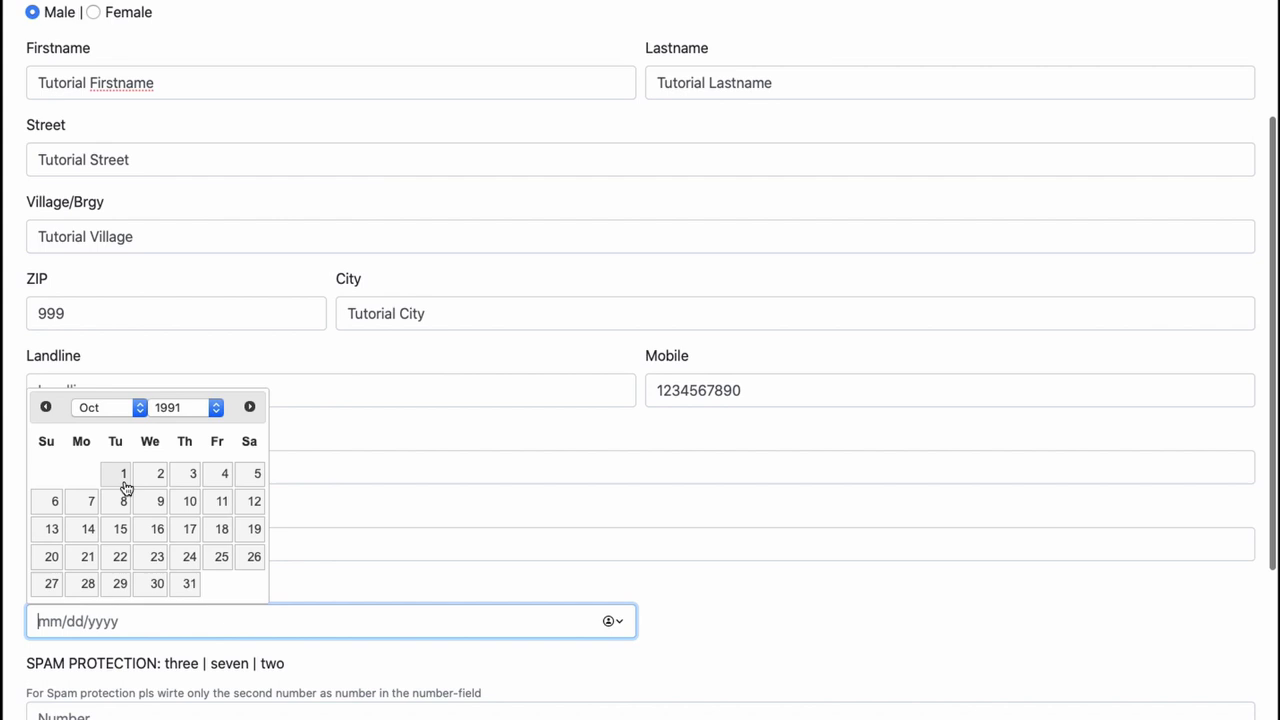
left_click(123, 476)
scroll(415, 615, "down", 5)
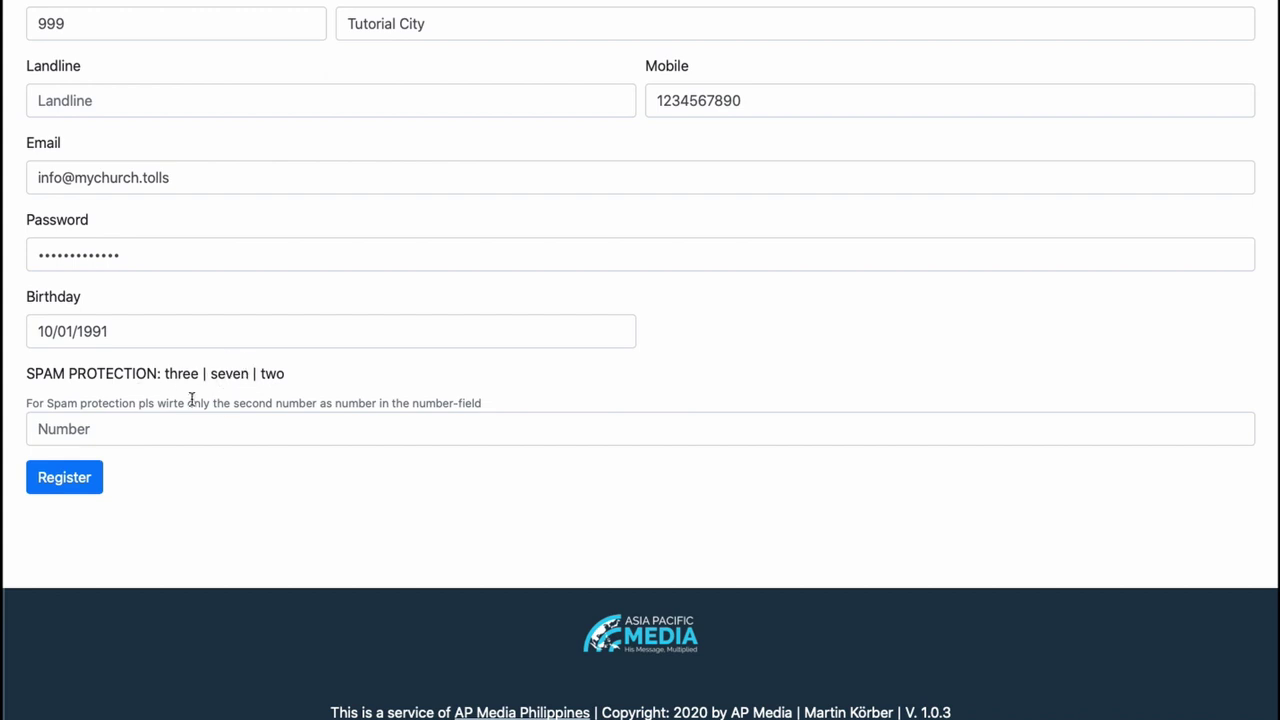
- Answer the spam-protection question with 7 and submit the registration
double_click(237, 374)
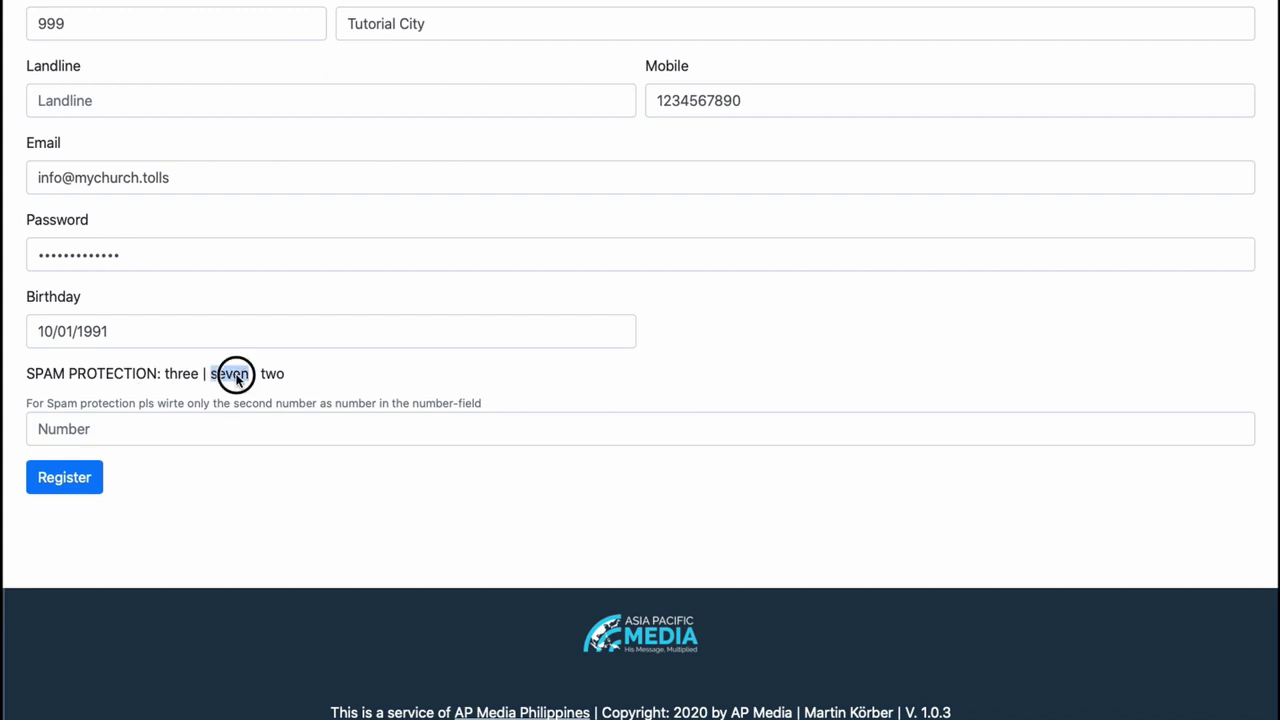
left_click(173, 428)
type("7")
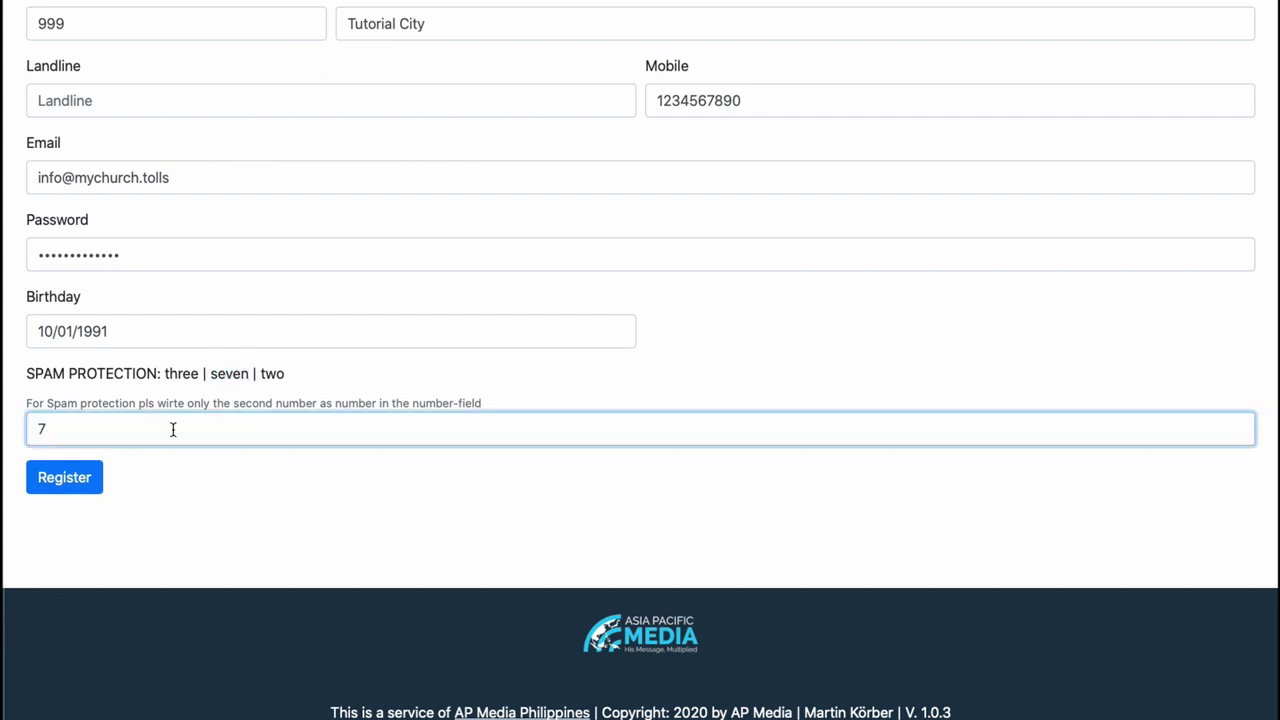
left_click(85, 485)
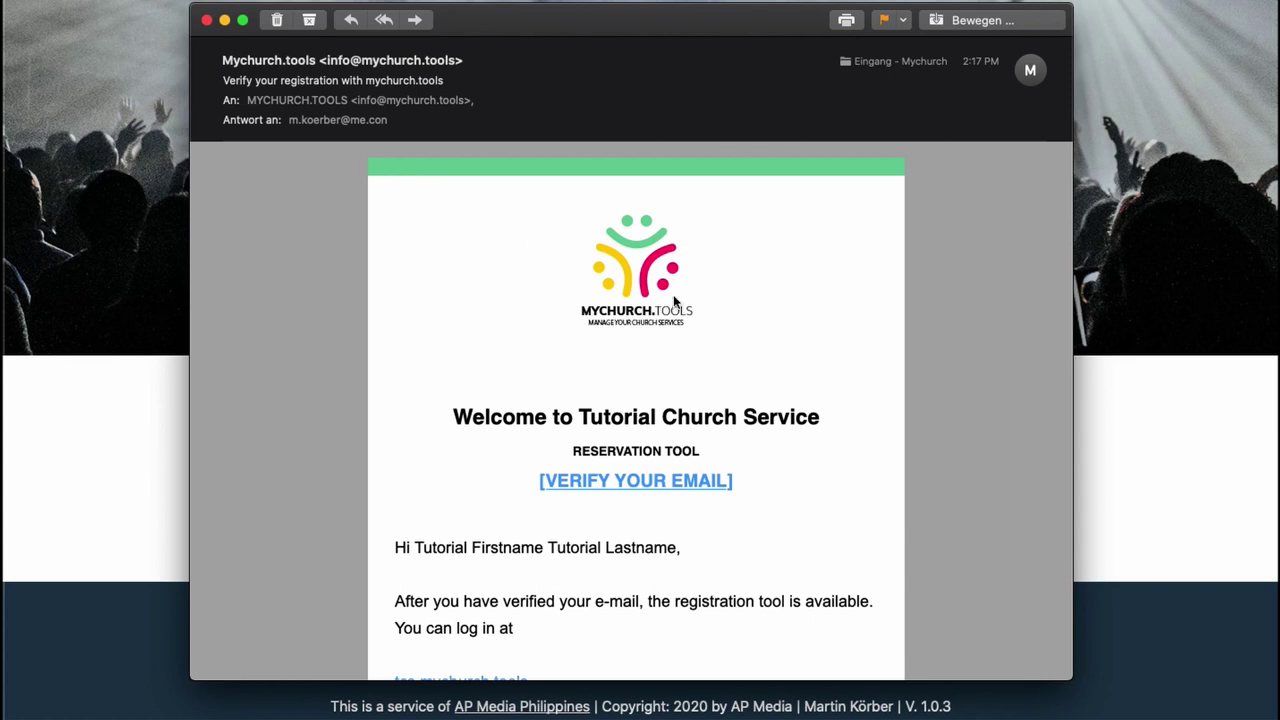
- Follow the Verify Your Email link in the welcome message to verify the account
scroll(673, 296, "down", 4)
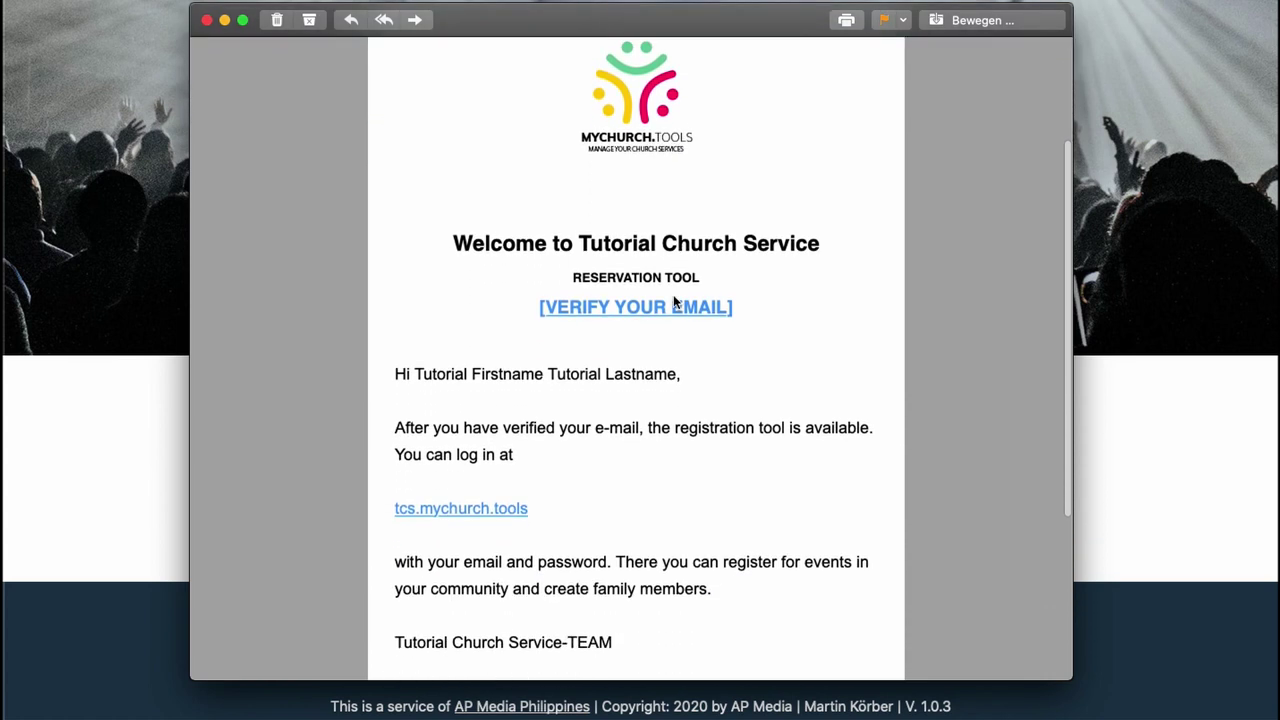
scroll(674, 297, "down", 2)
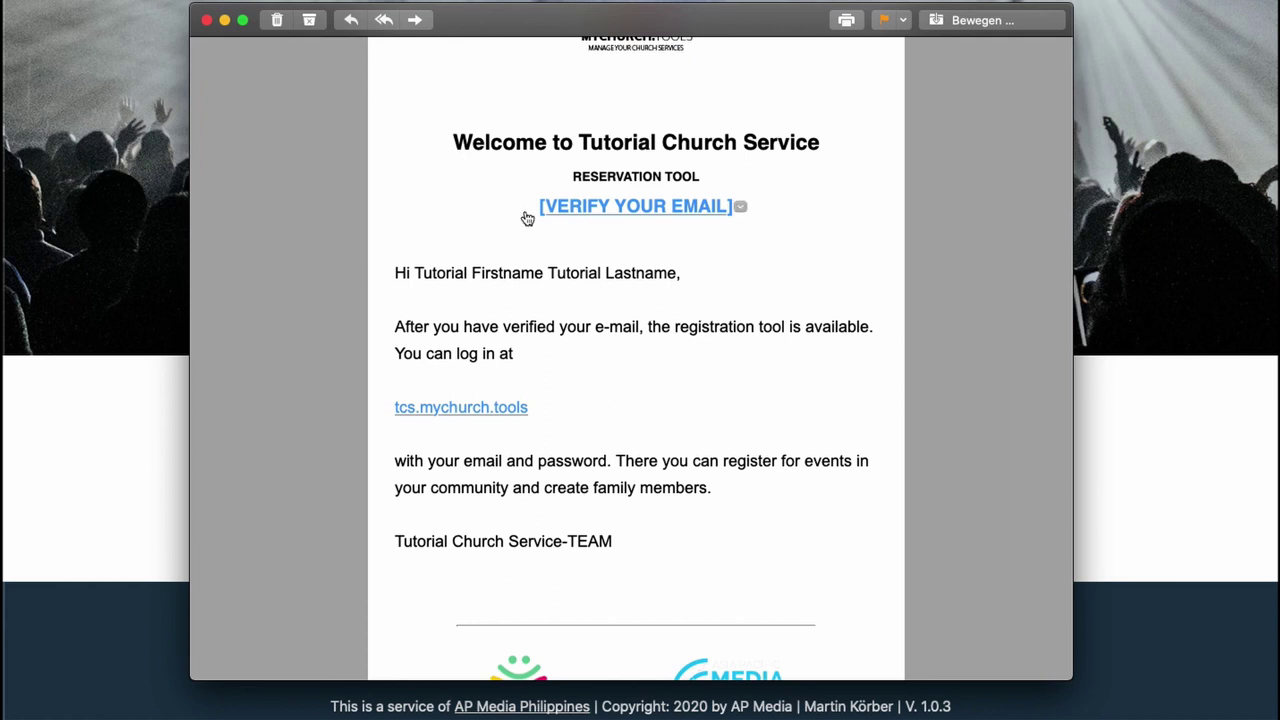
left_click(652, 207)
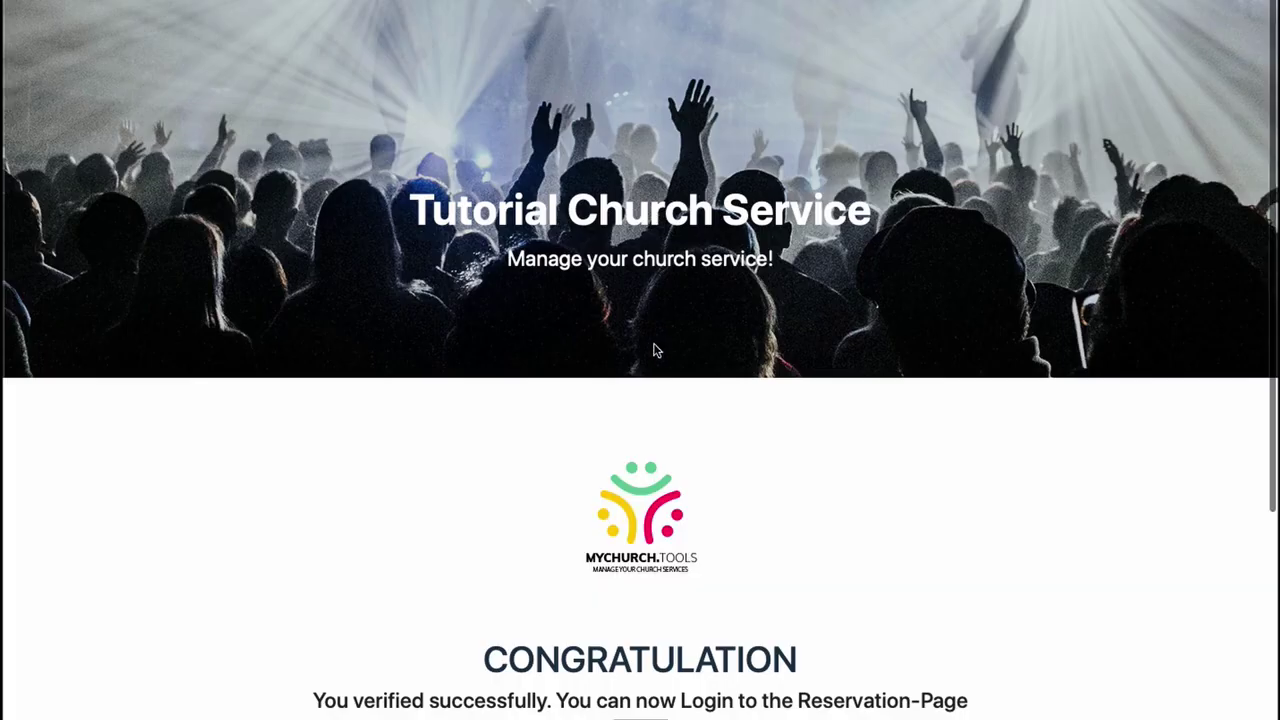
scroll(653, 217, "down", 3)
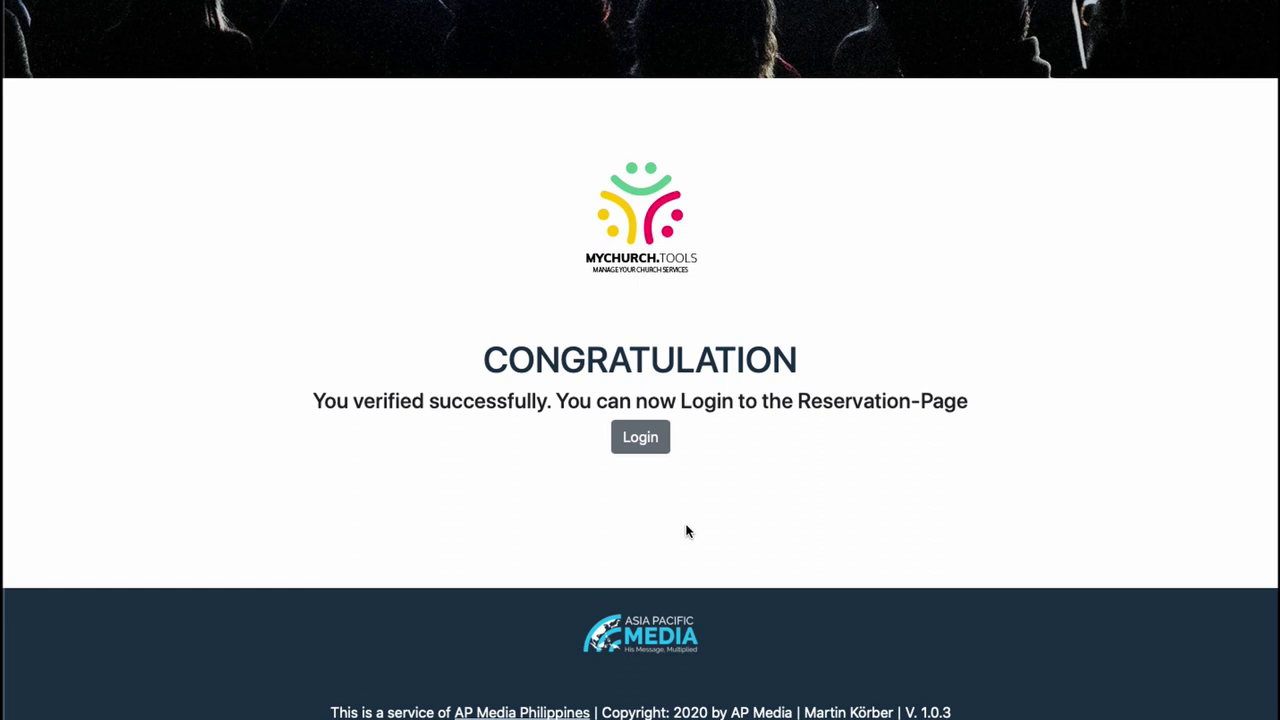
- On the member login page, enter the account e-mail address and the account password
left_click(640, 444)
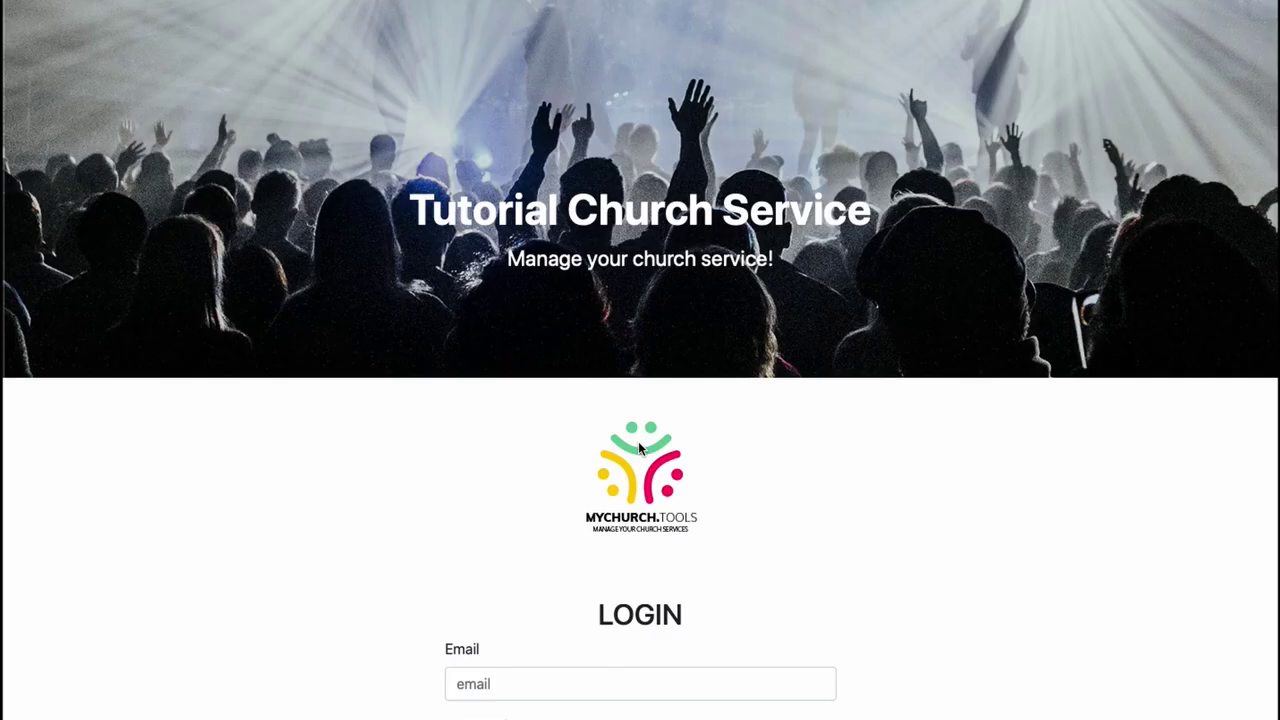
scroll(628, 486, "down", 3)
left_click(499, 372)
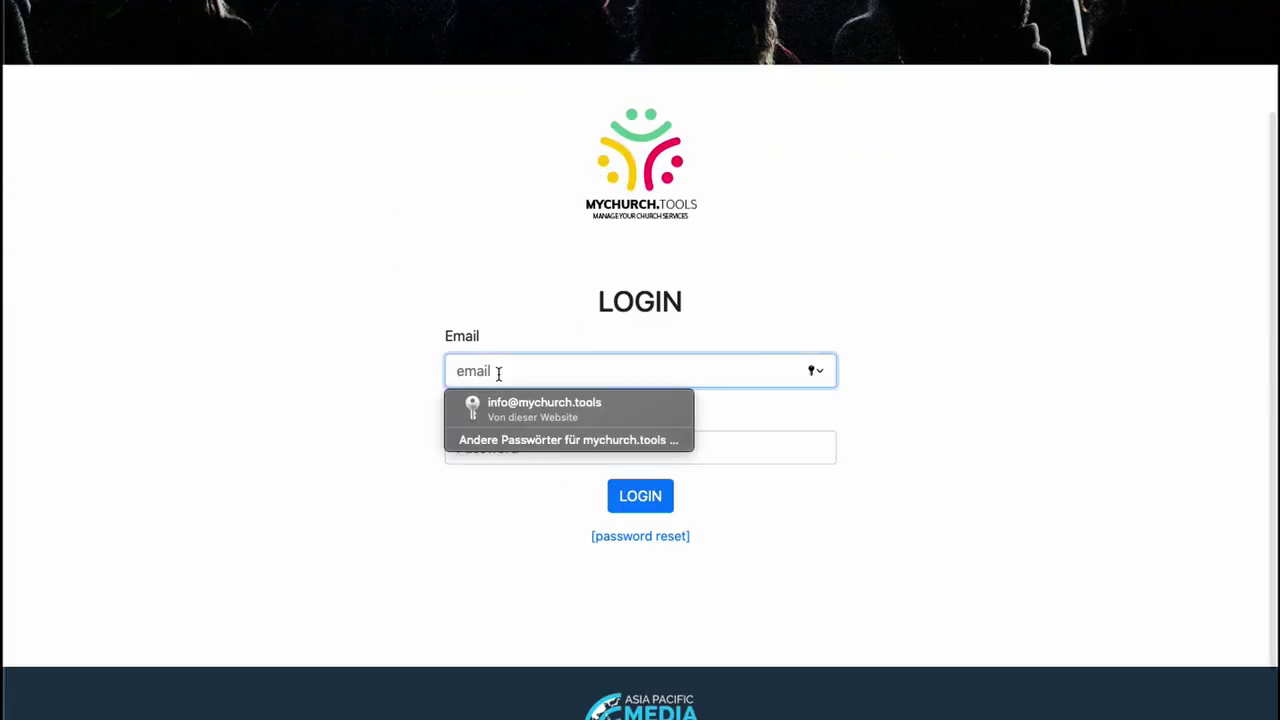
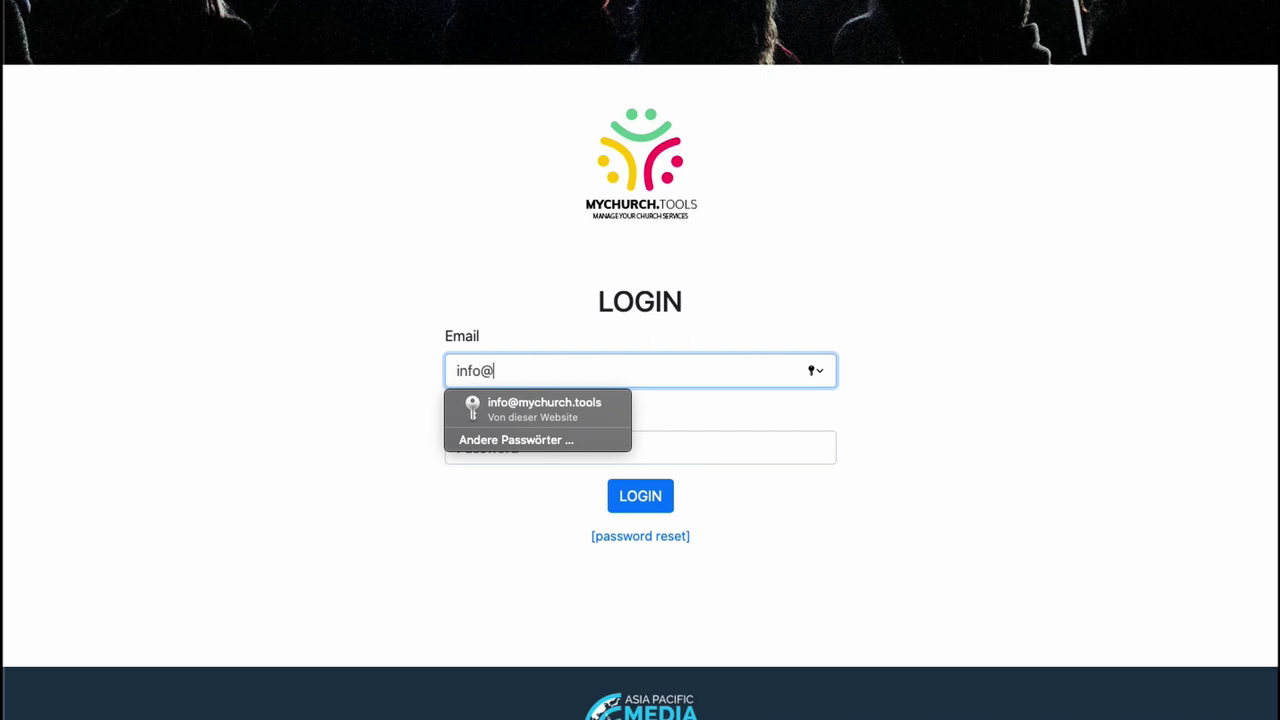
key("Tab")
type("********")
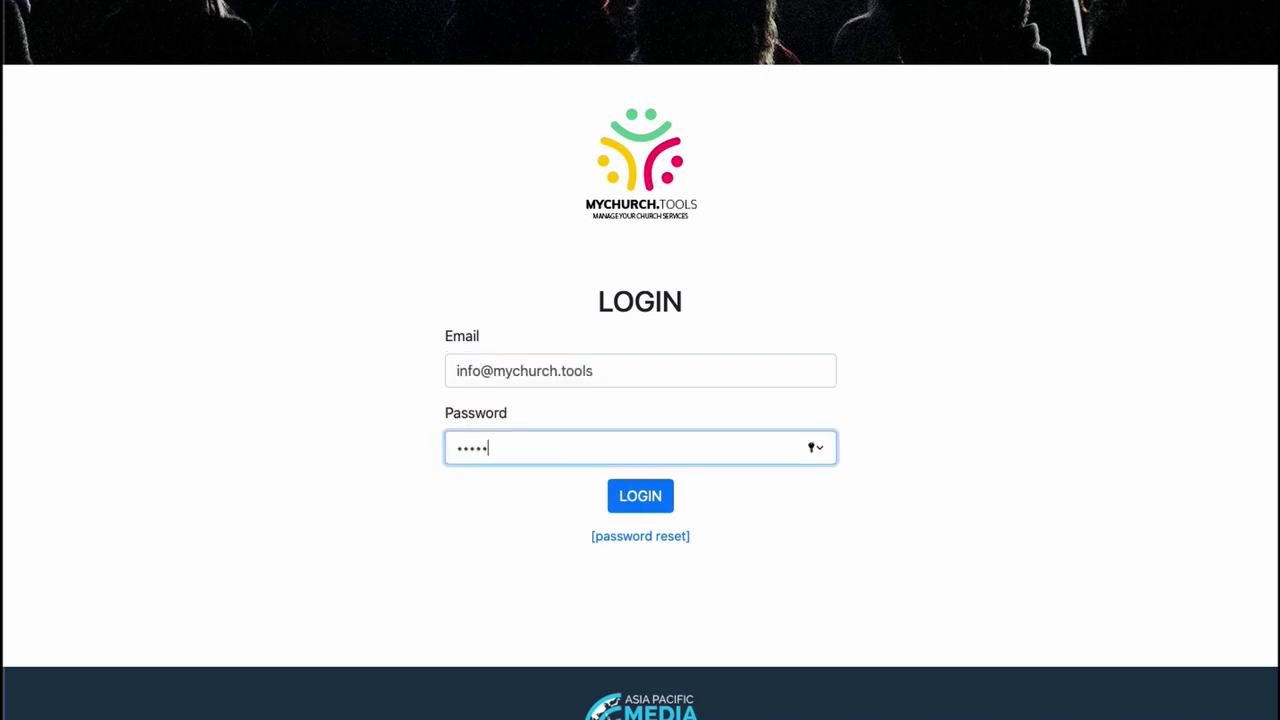
type("****")
left_click(638, 495)
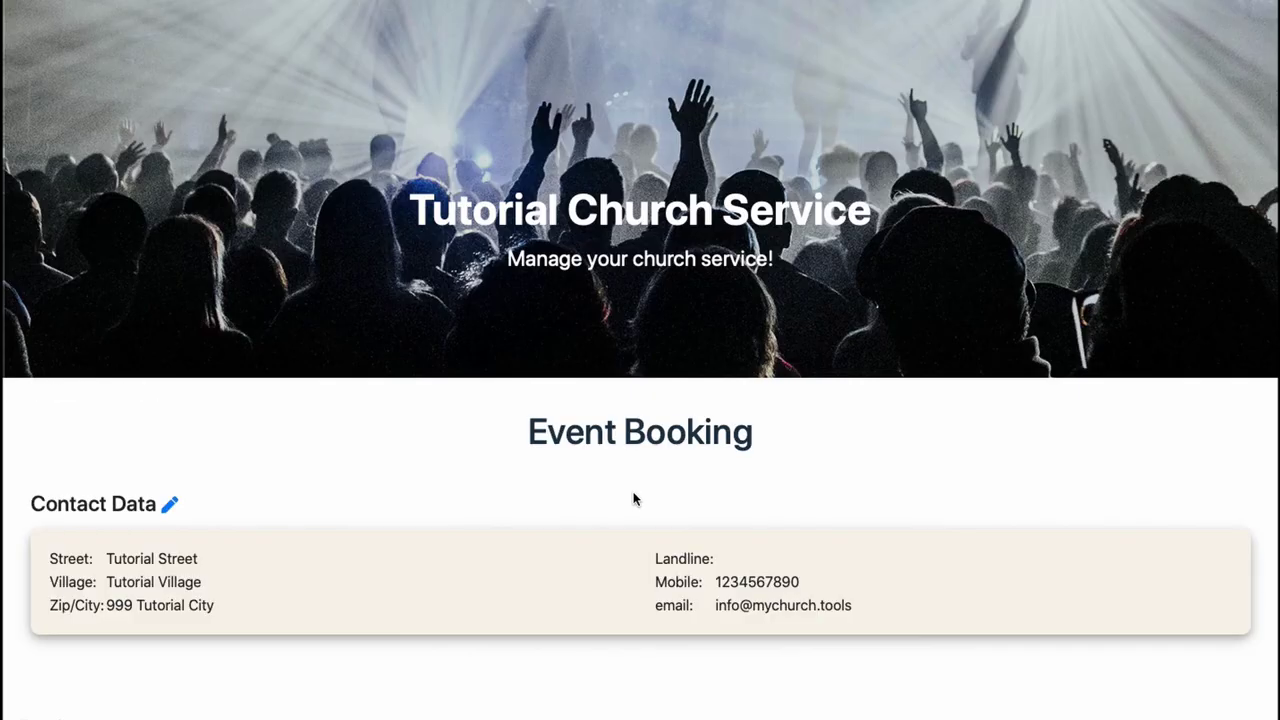
scroll(785, 490, "down", 5)
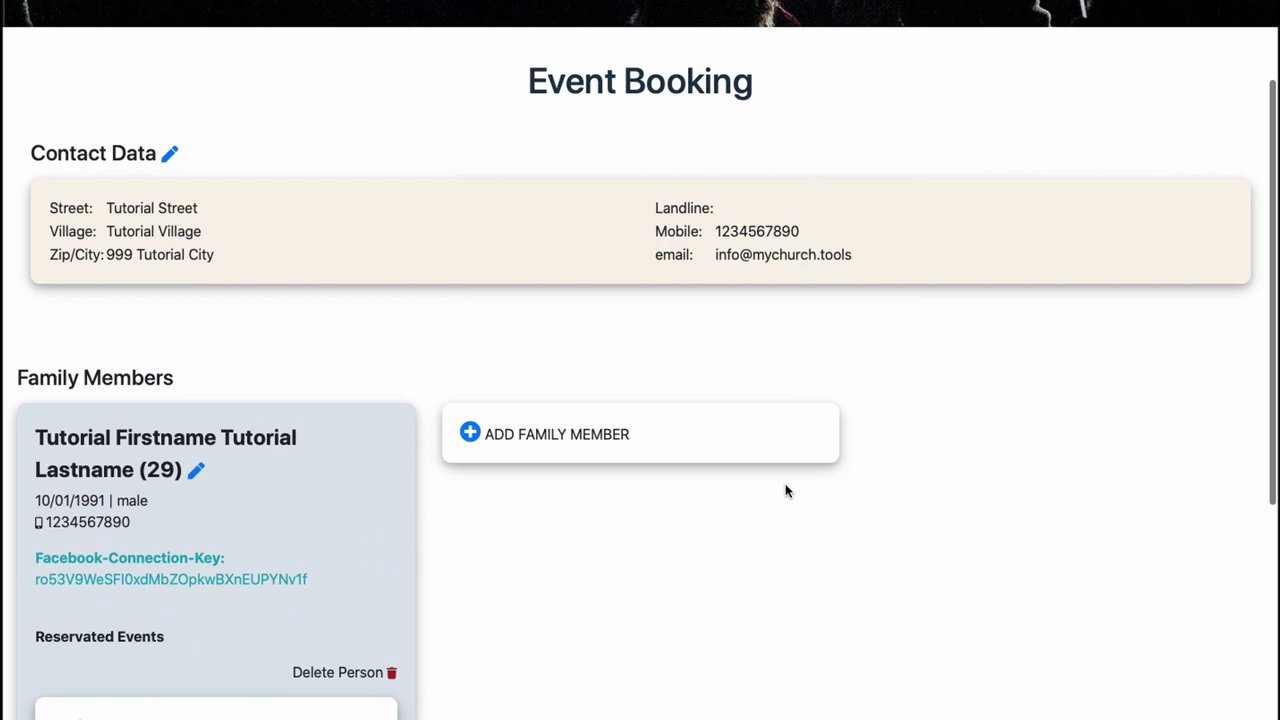
scroll(785, 490, "up", 5)
scroll(785, 490, "down", 3)
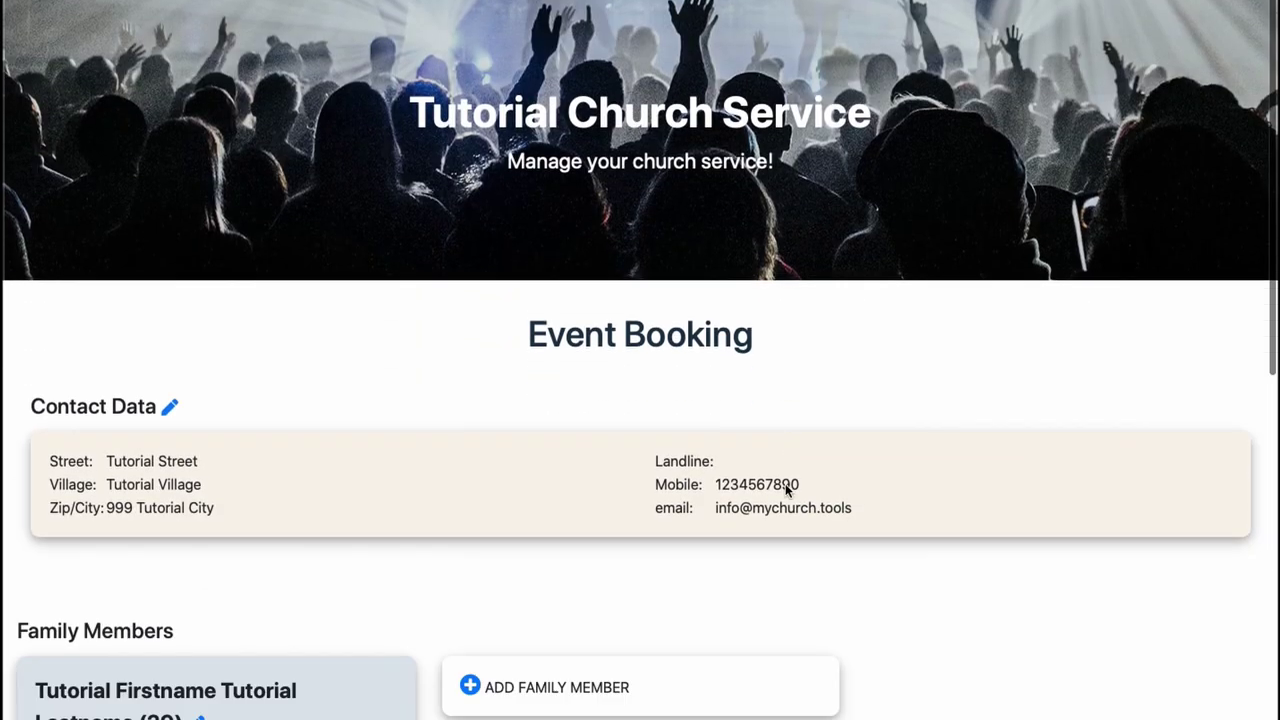
scroll(786, 486, "up", 1)
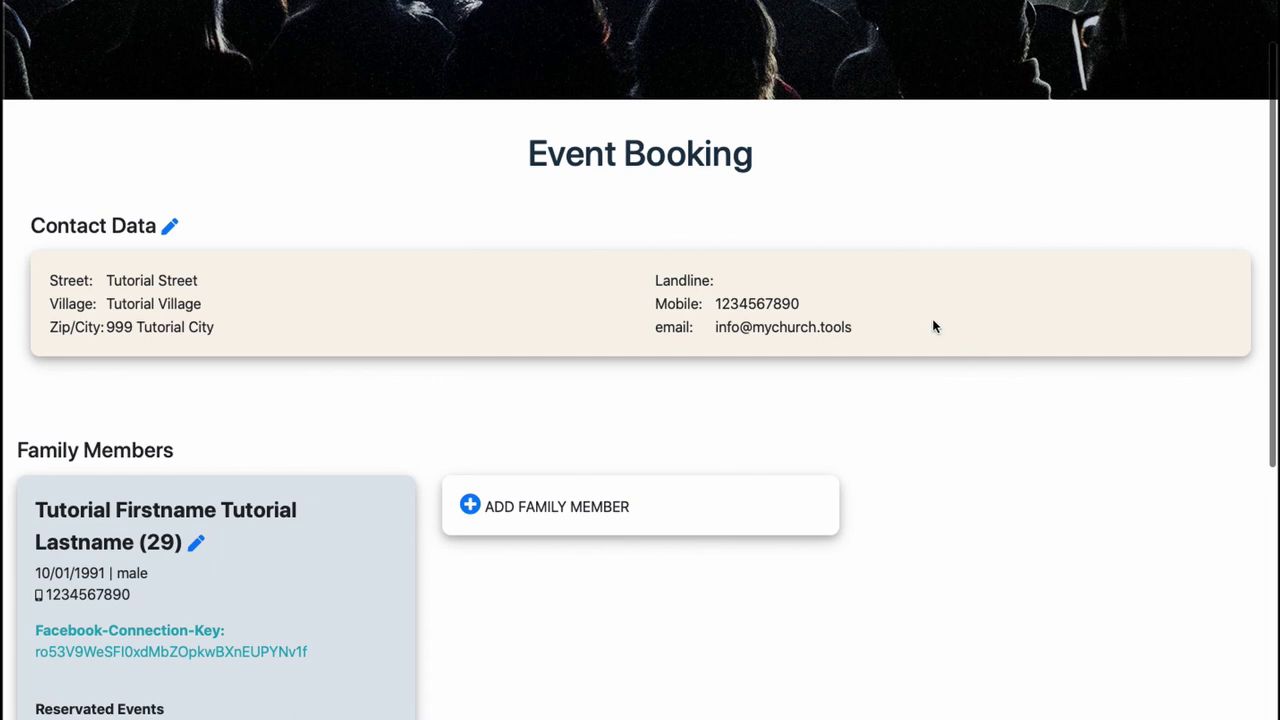
left_click(168, 229)
scroll(295, 352, "down", 5)
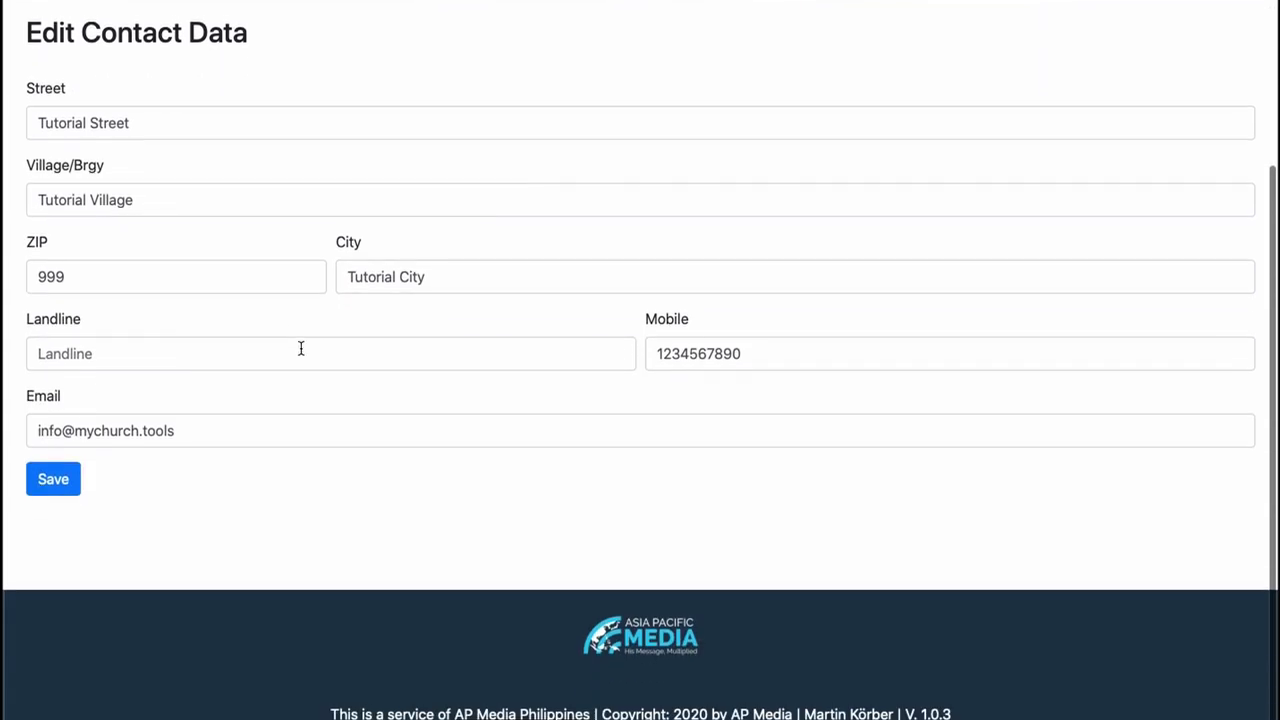
left_click(50, 474)
scroll(397, 352, "down", 3)
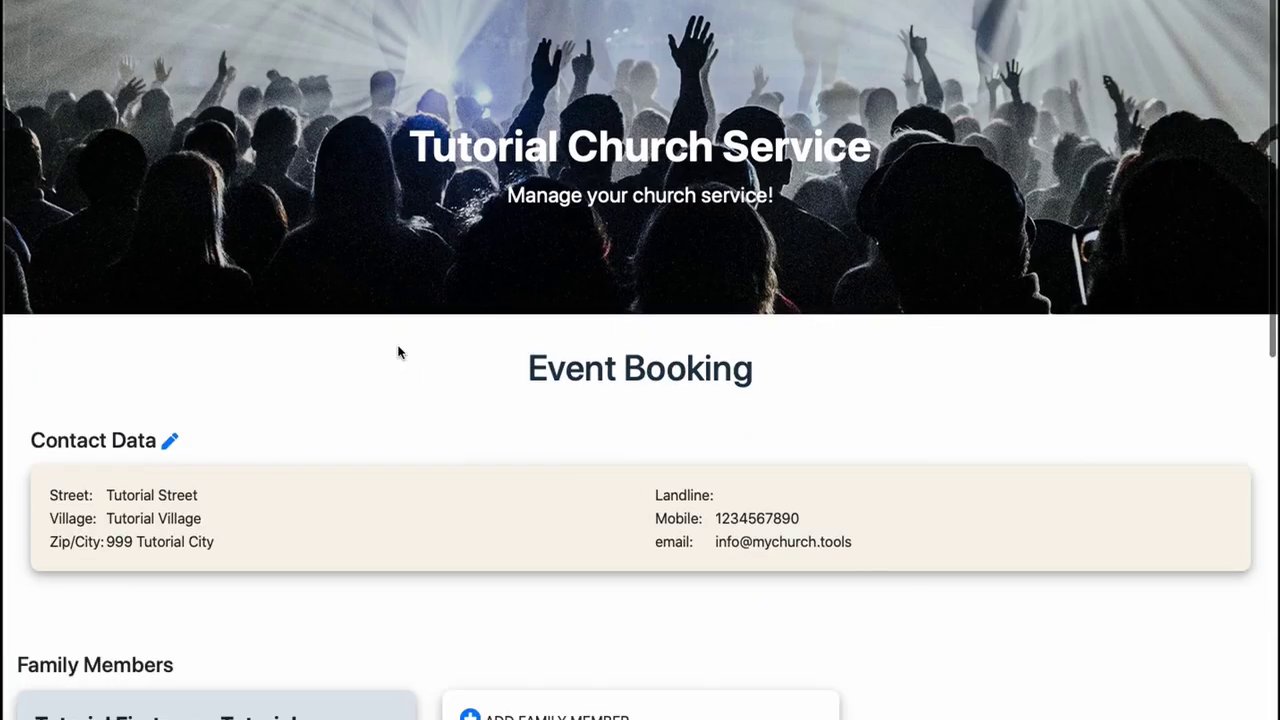
scroll(397, 351, "down", 2)
scroll(417, 351, "down", 1)
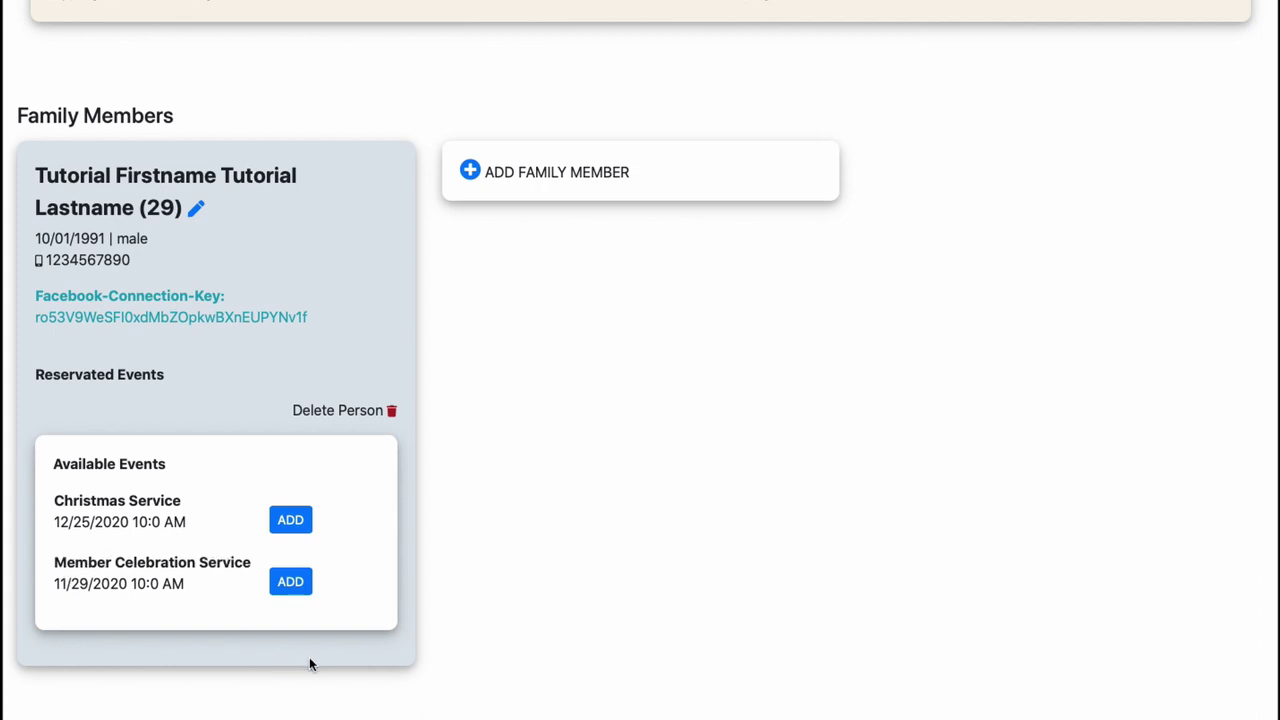
- Book the Member Celebration and Christmas Services, then cancel the 11/29/2020 Member Celebration booking
left_click(292, 584)
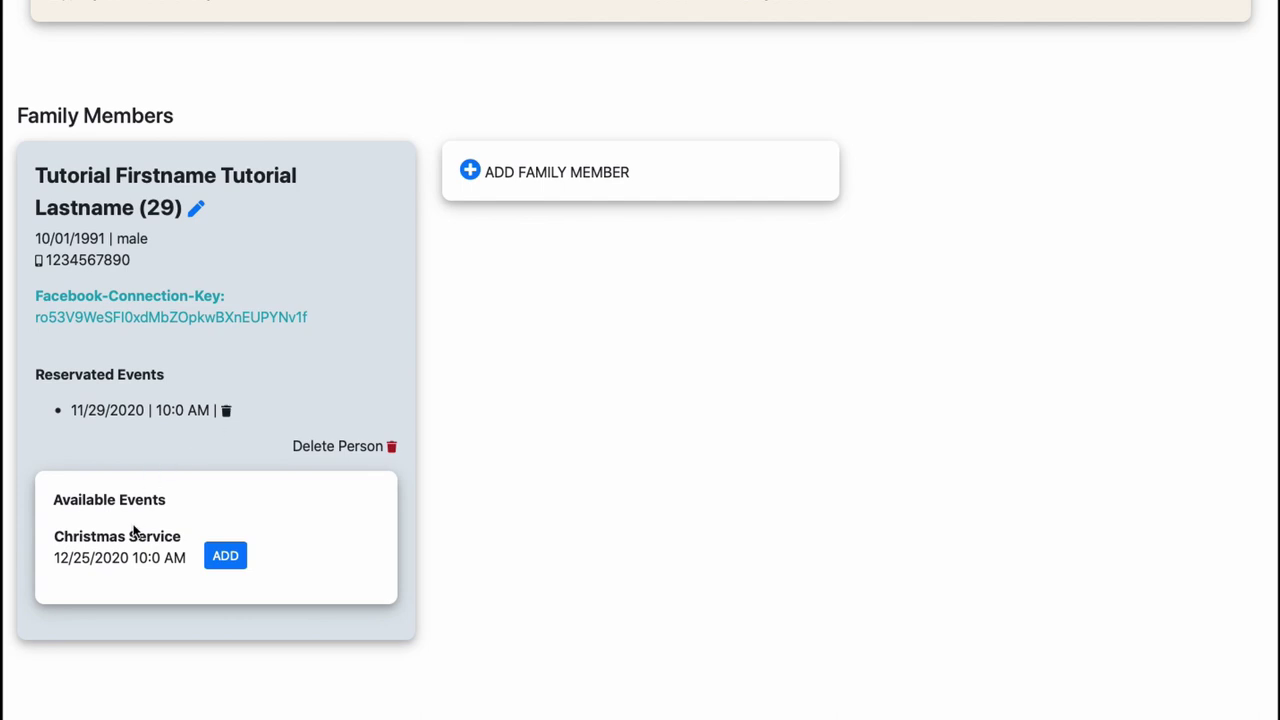
left_click(222, 558)
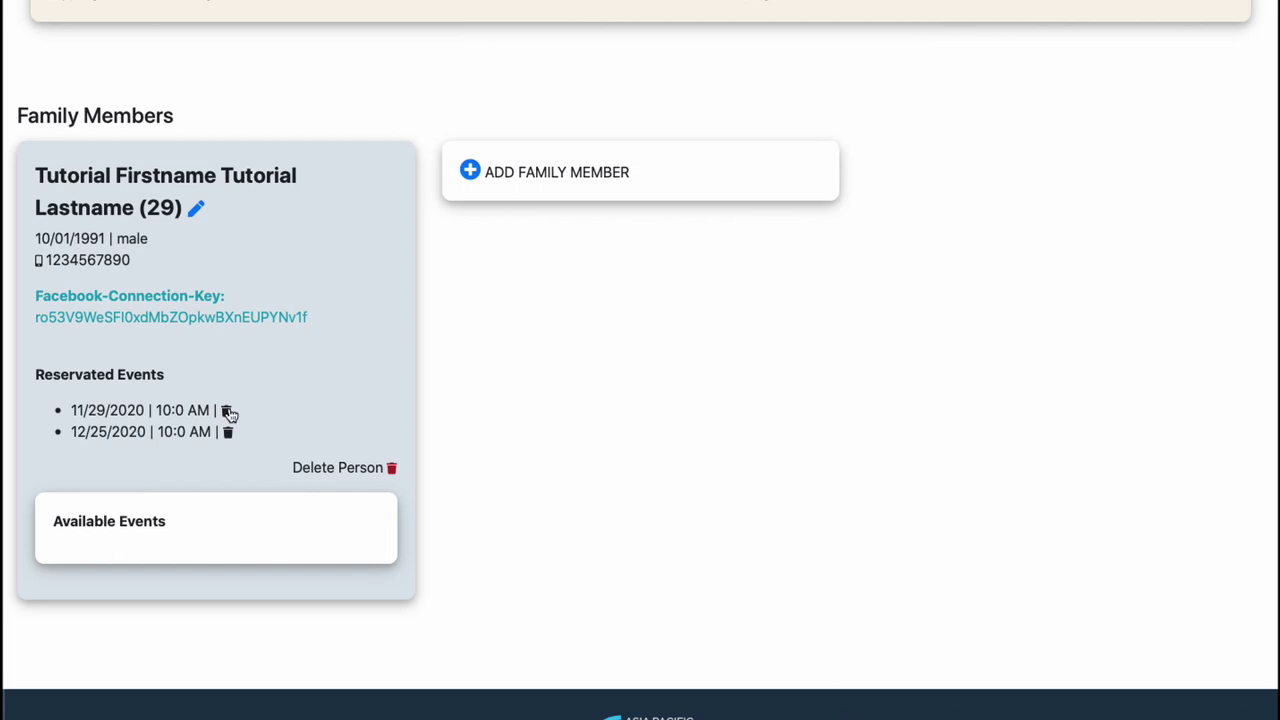
left_click(227, 412)
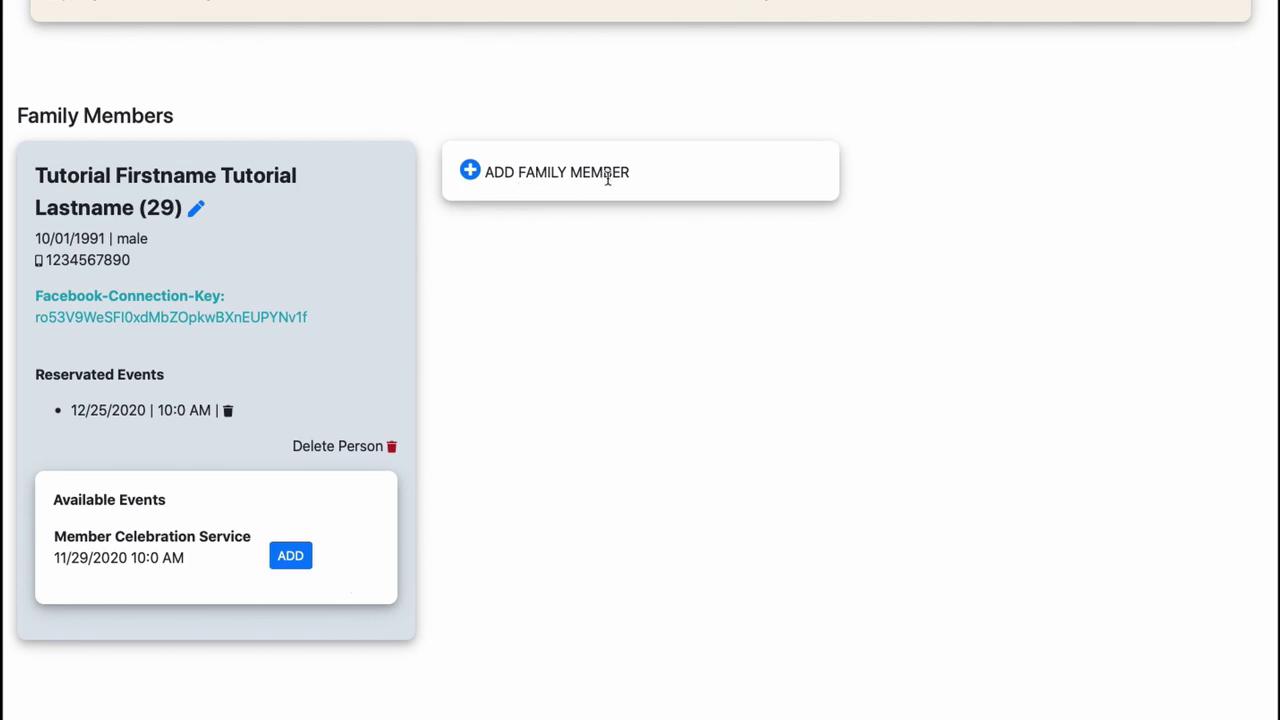
- Start a new family member entry: Female, first name 'Tutorial Wife', last name 'Tutorial Lastname'
left_click(471, 172)
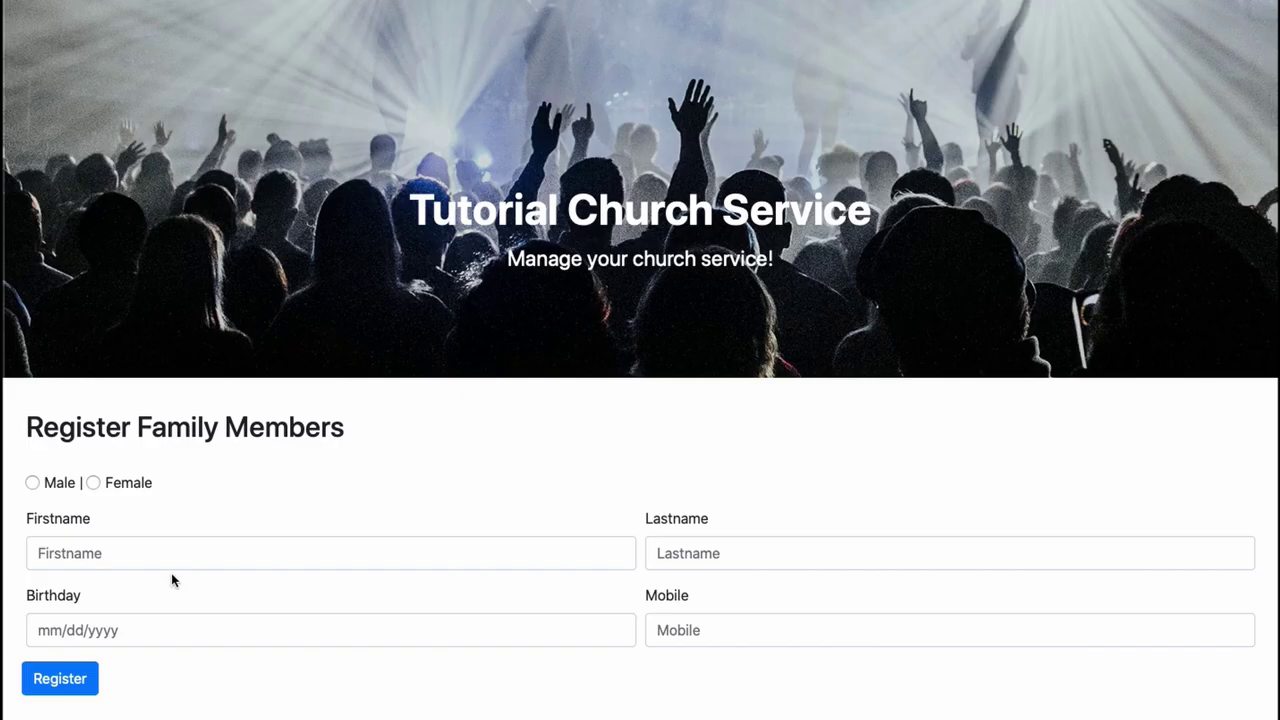
left_click(93, 483)
left_click(73, 551)
type("Tutorial")
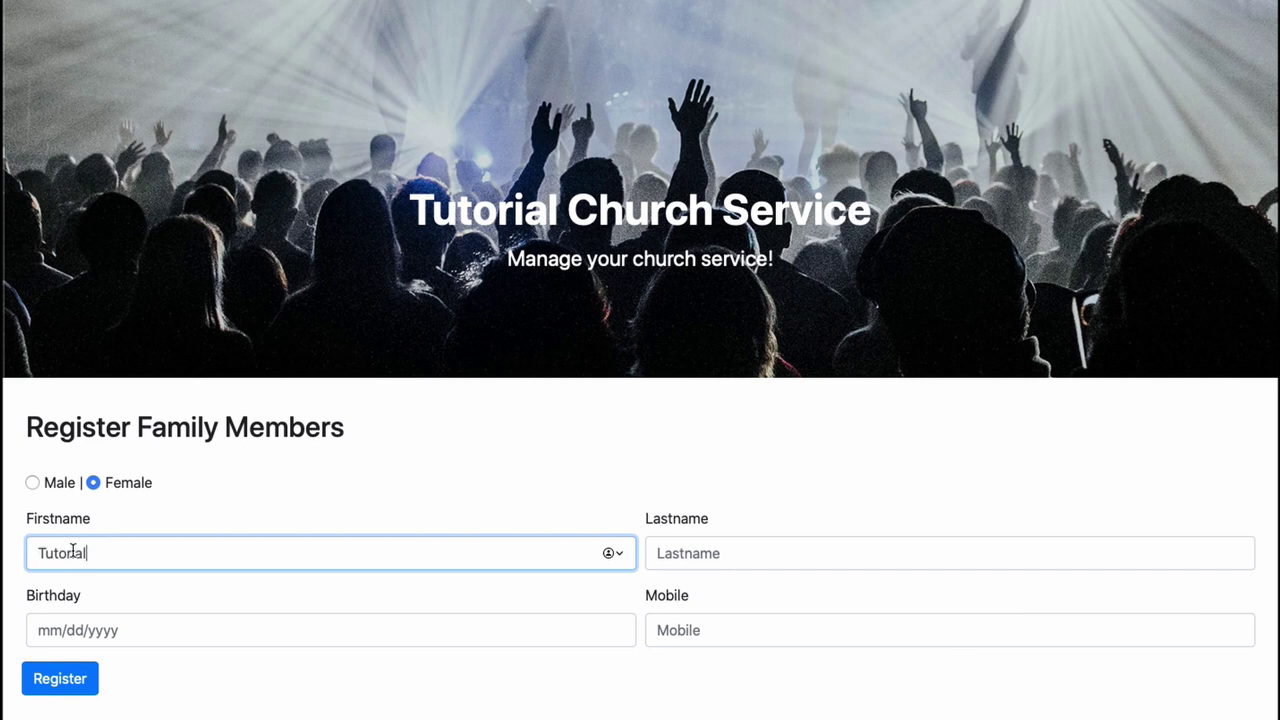
type(" Wife")
left_click(660, 553)
type("Tutorial Lastname")
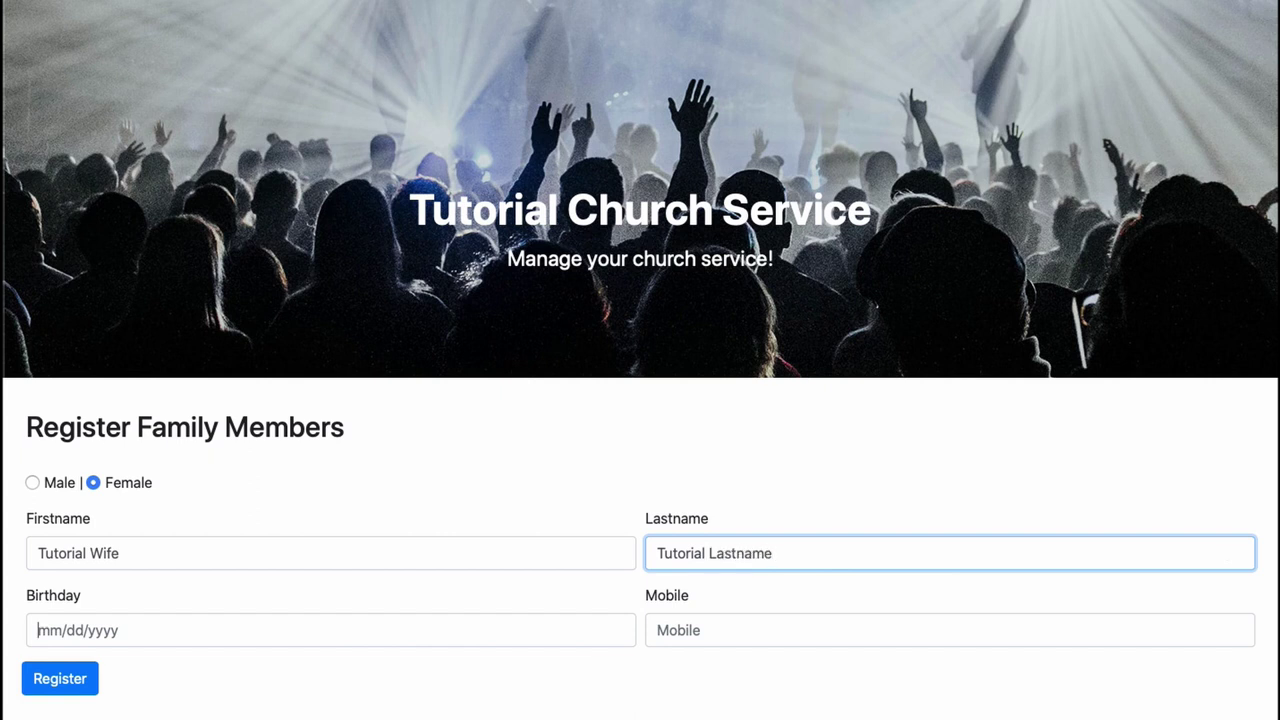
- Set the family member's birthday to May 20, 1983 and register her
key("Tab")
left_click(100, 418)
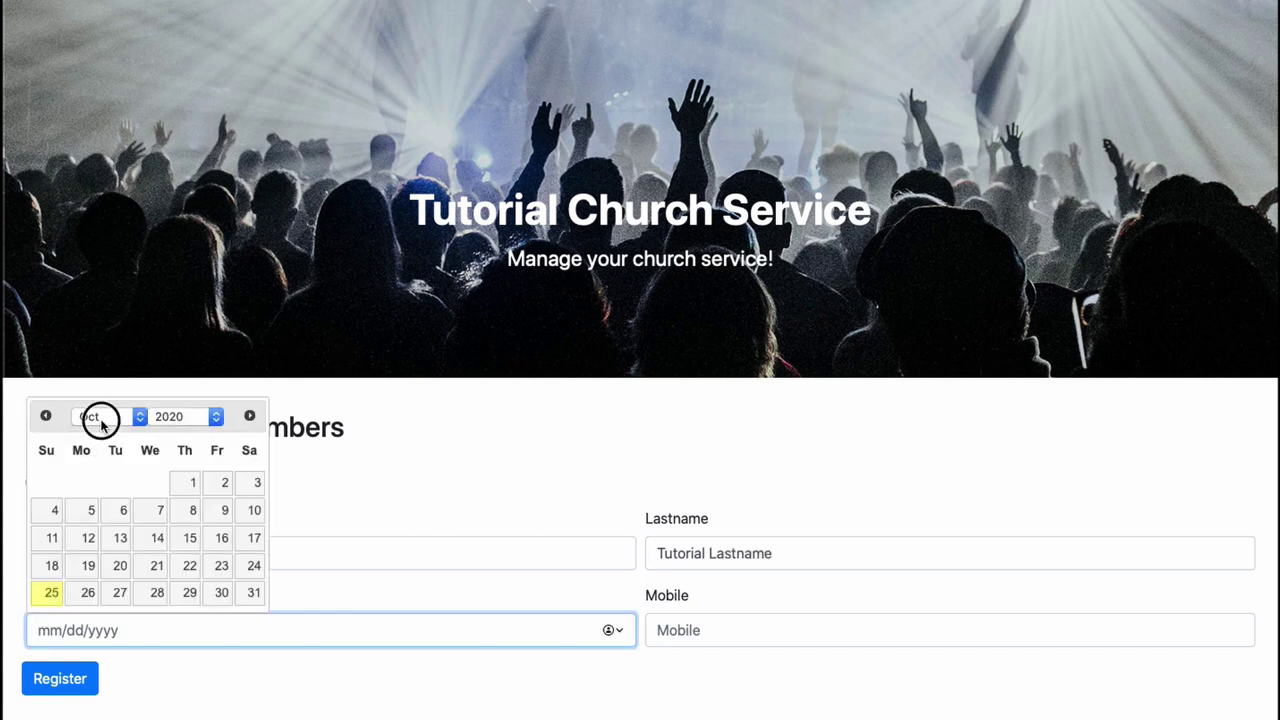
left_click(92, 340)
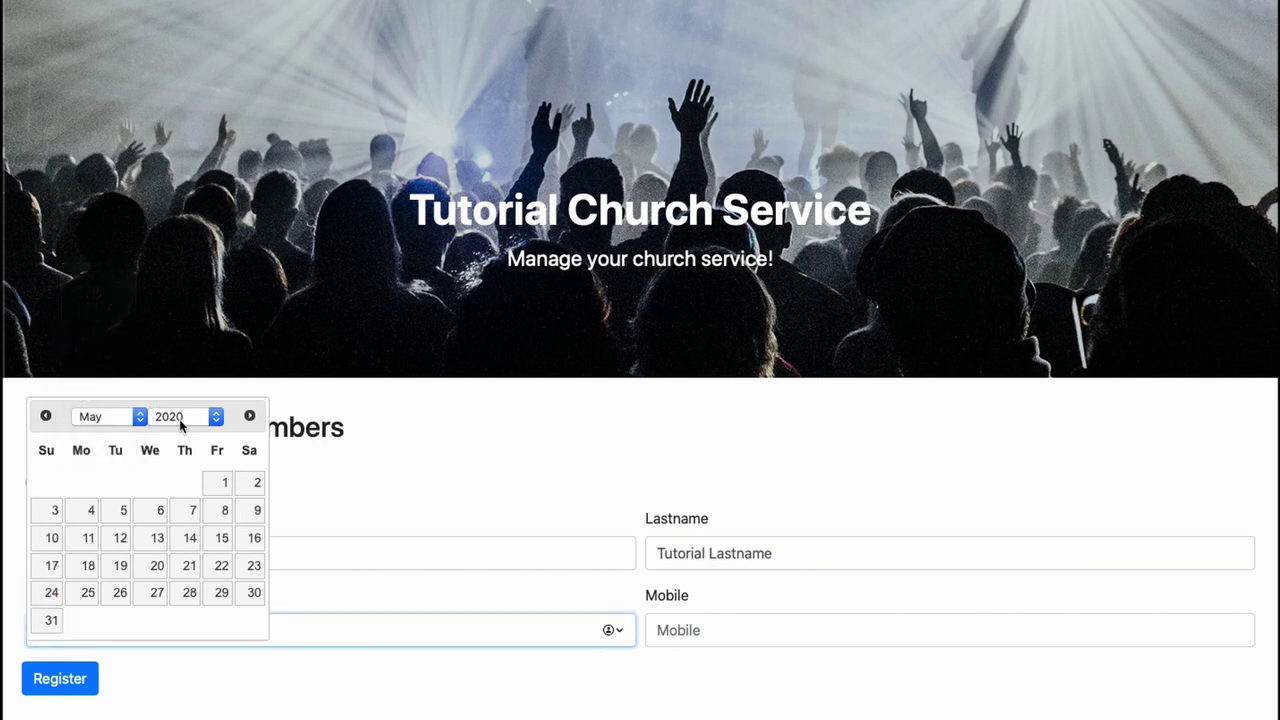
left_click(180, 418)
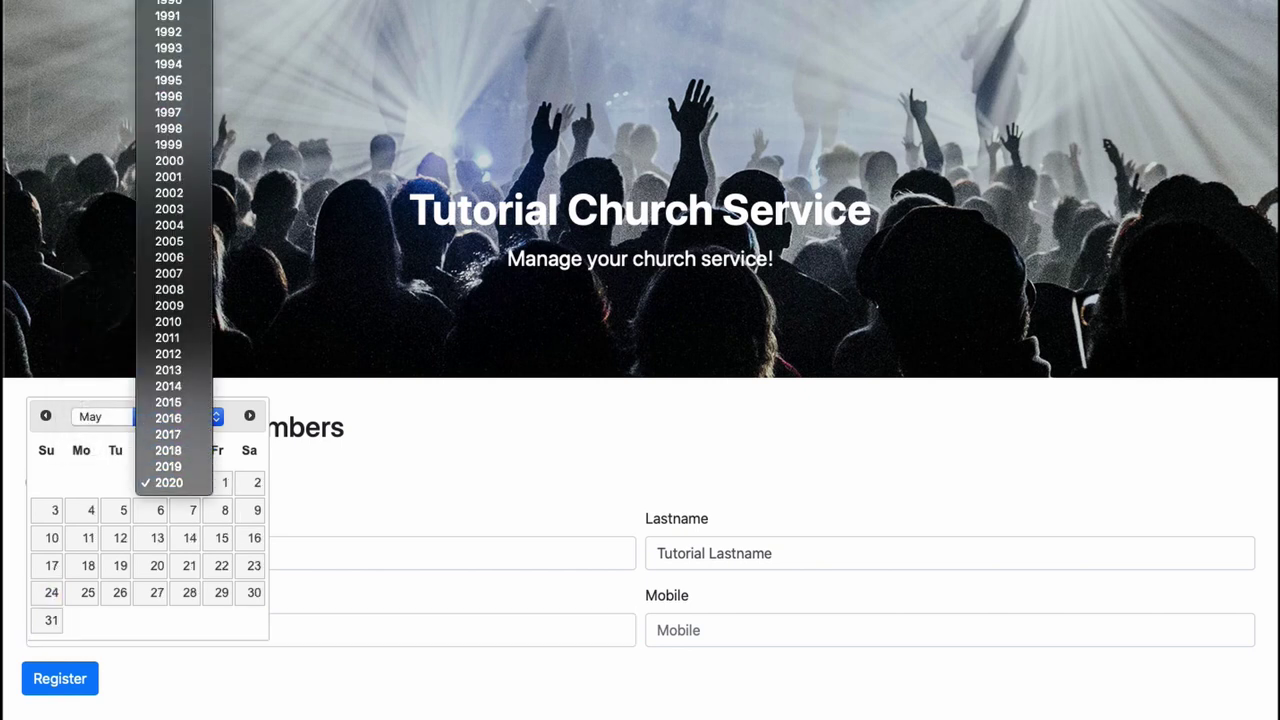
left_click(168, 16)
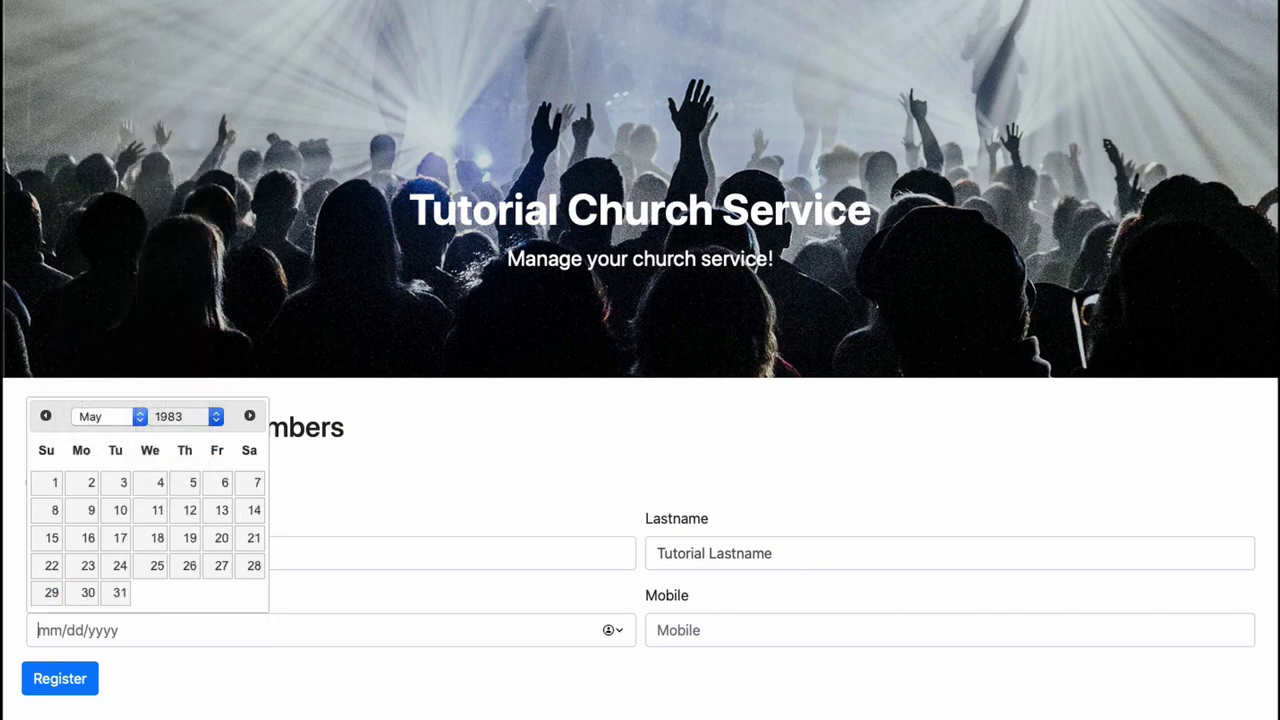
left_click(221, 540)
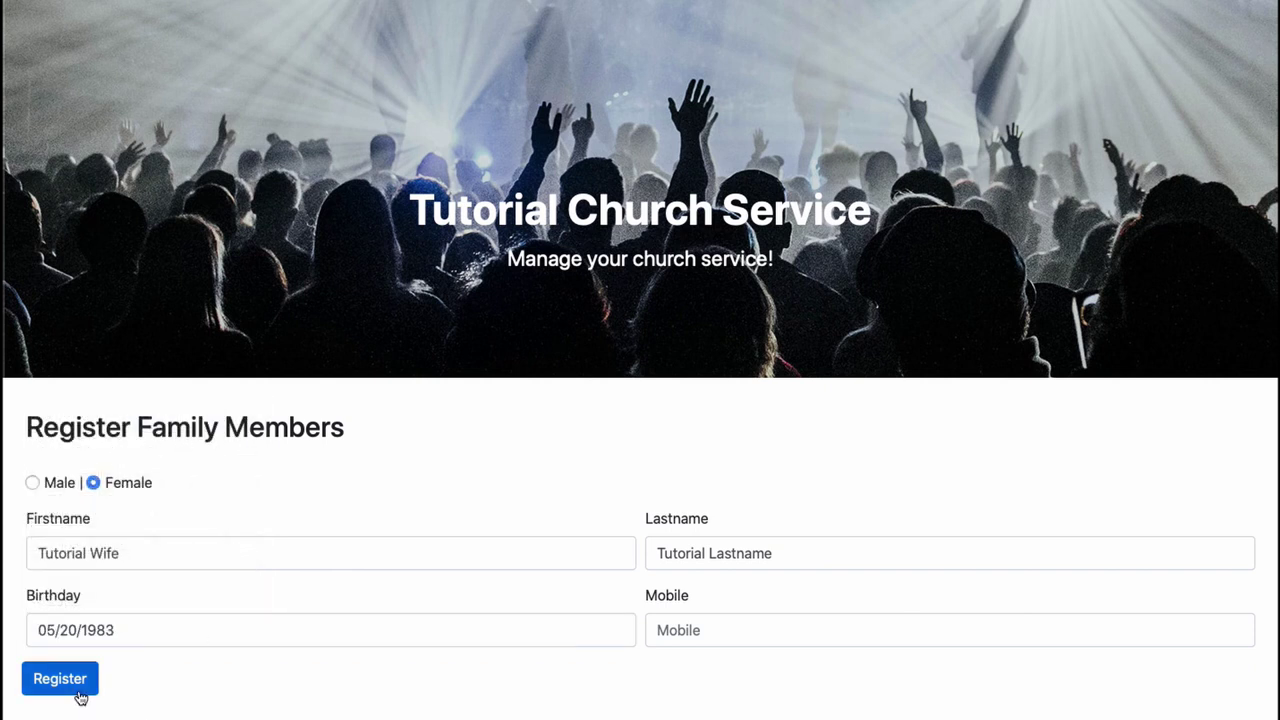
left_click(80, 690)
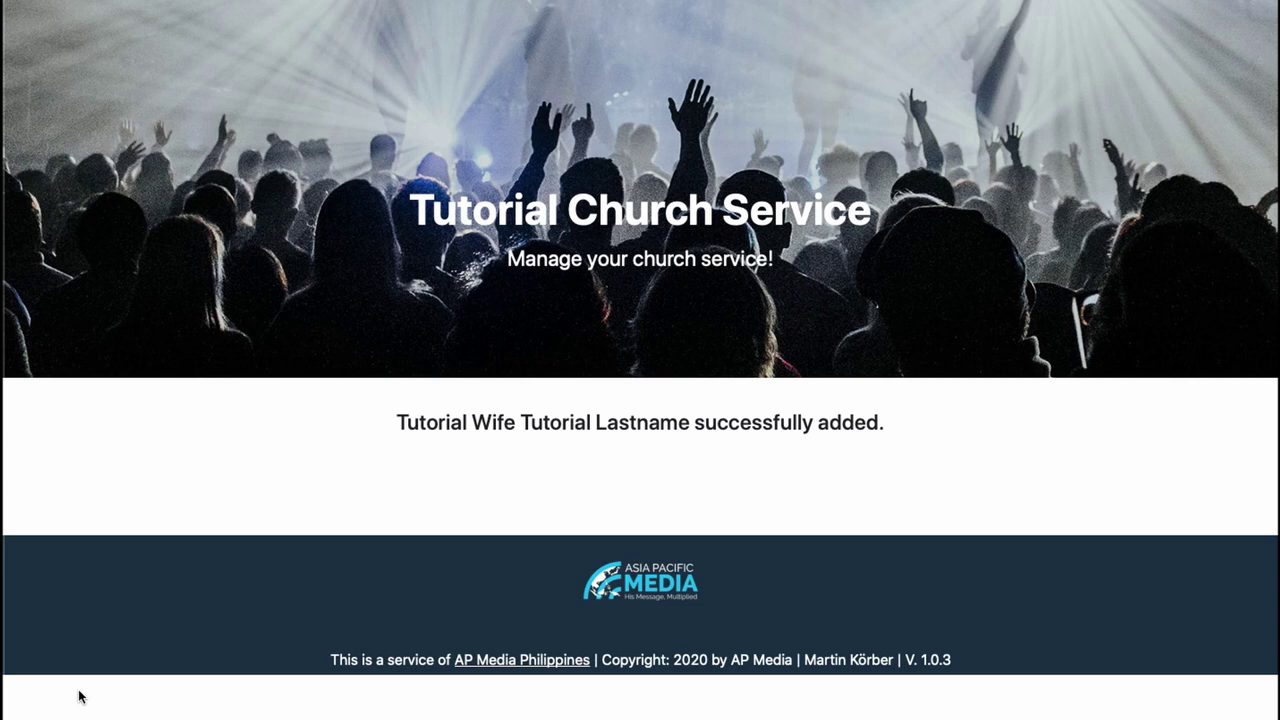
- Book the 12/25/2020 Christmas Service for the wife from her Available Events
scroll(494, 508, "down", 6)
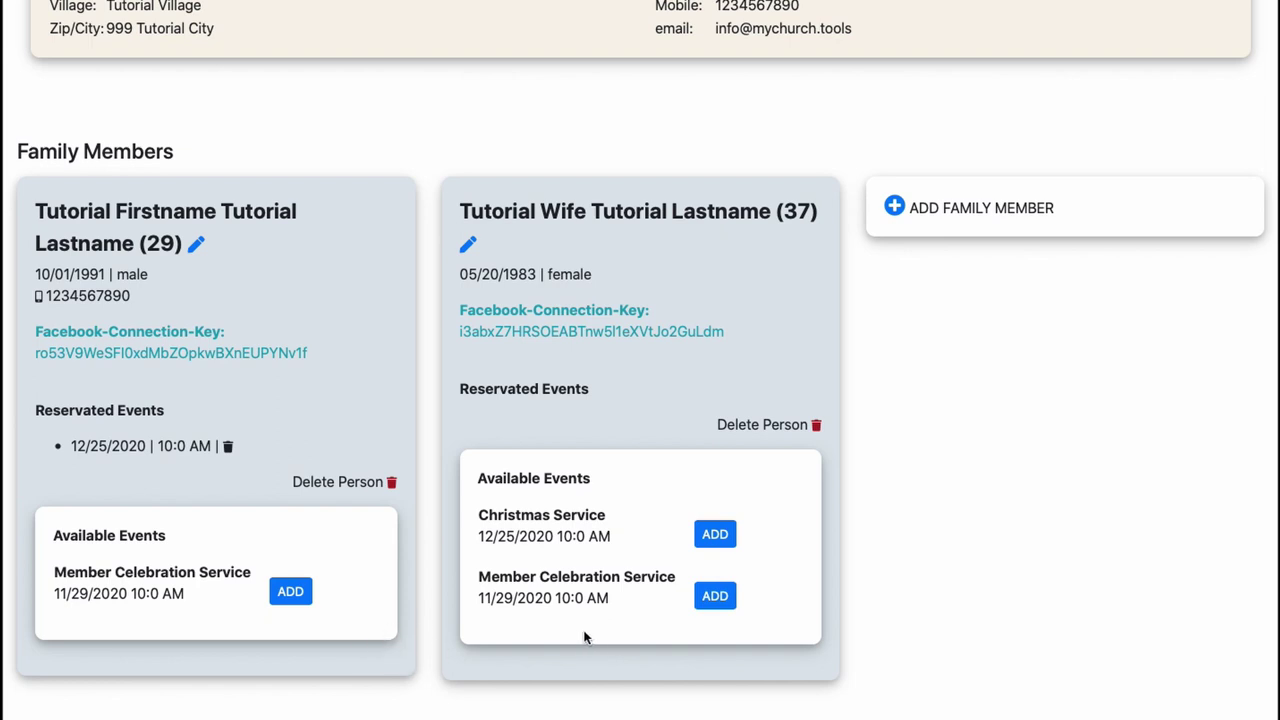
left_click(714, 535)
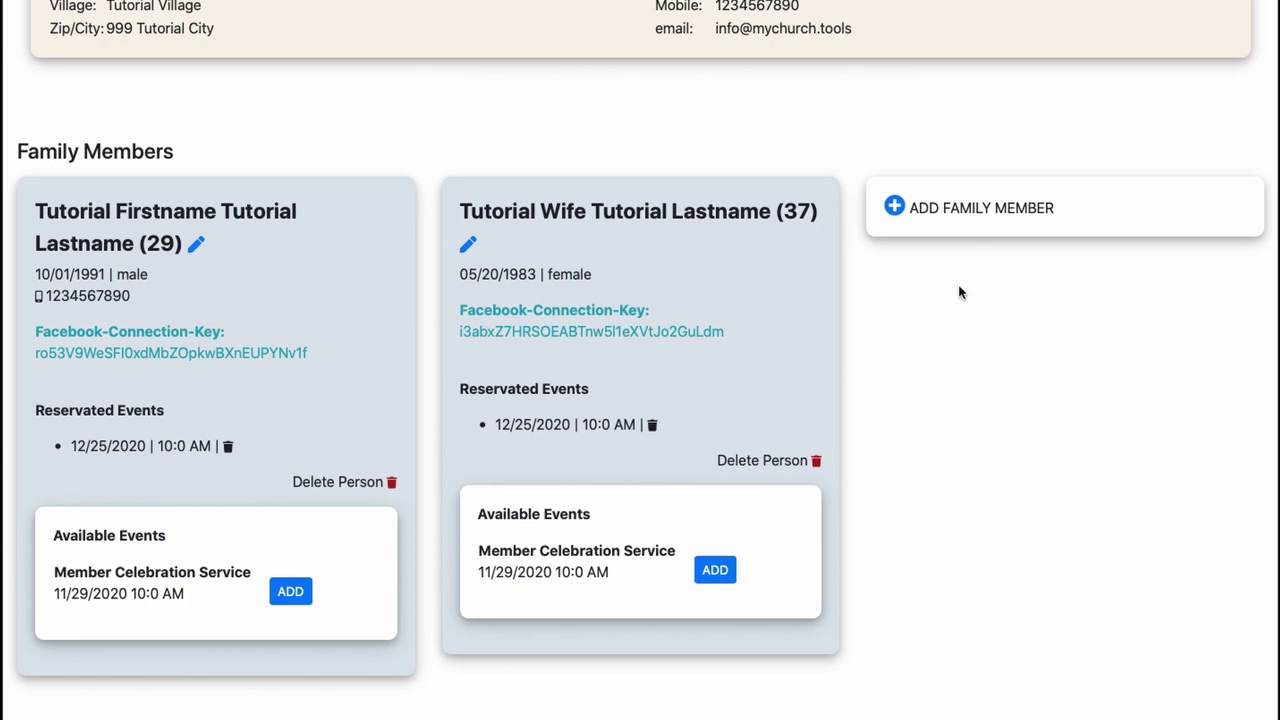
scroll(958, 292, "up", 2)
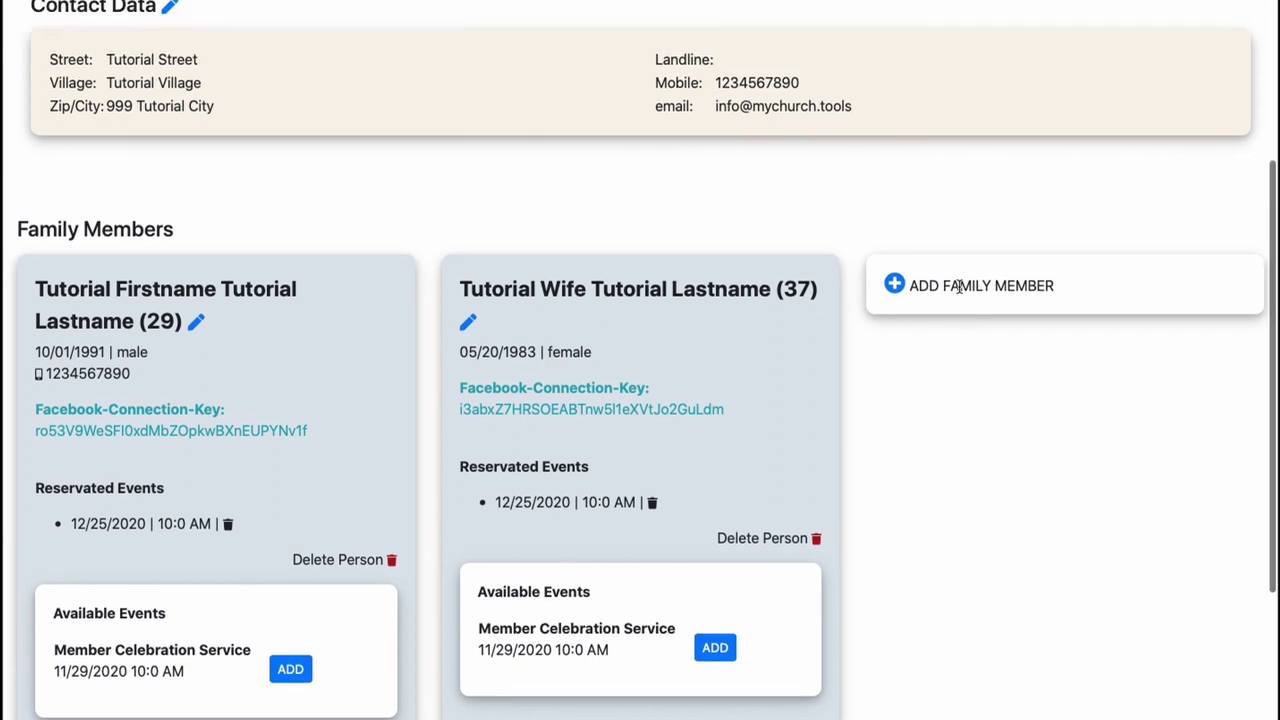
scroll(958, 292, "down", 3)
scroll(958, 292, "up", 3)
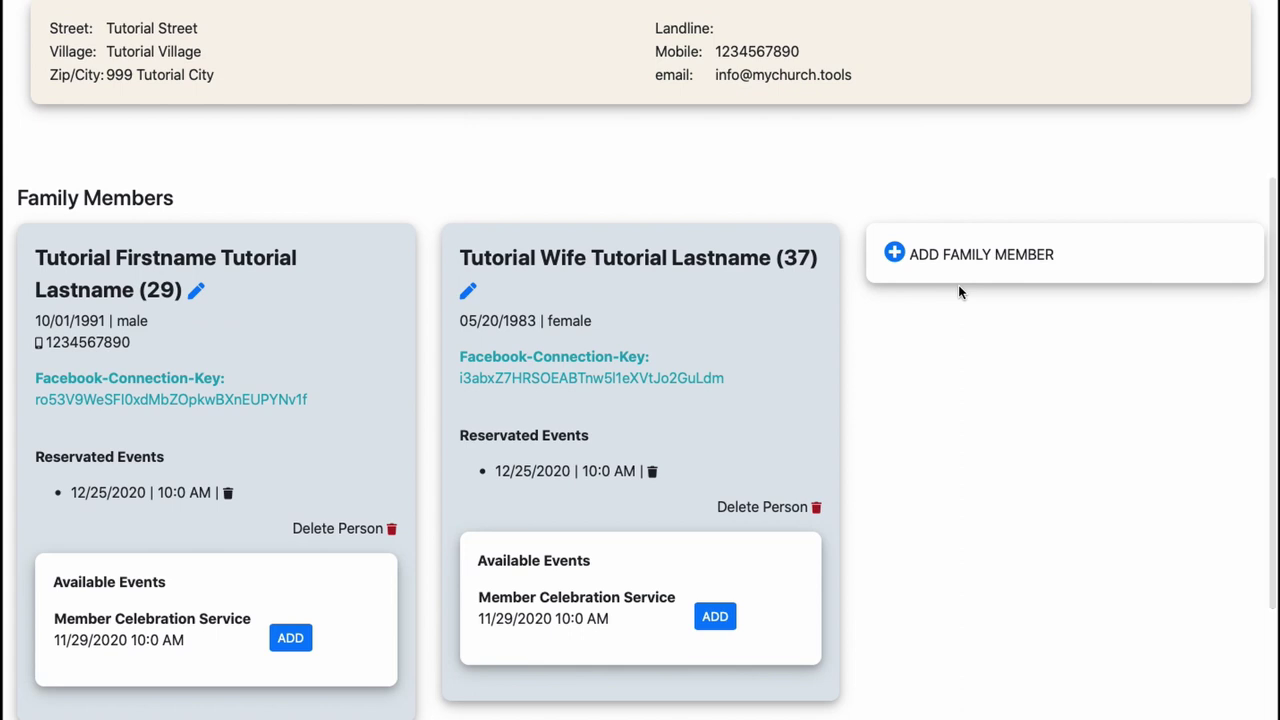
scroll(958, 291, "up", 2)
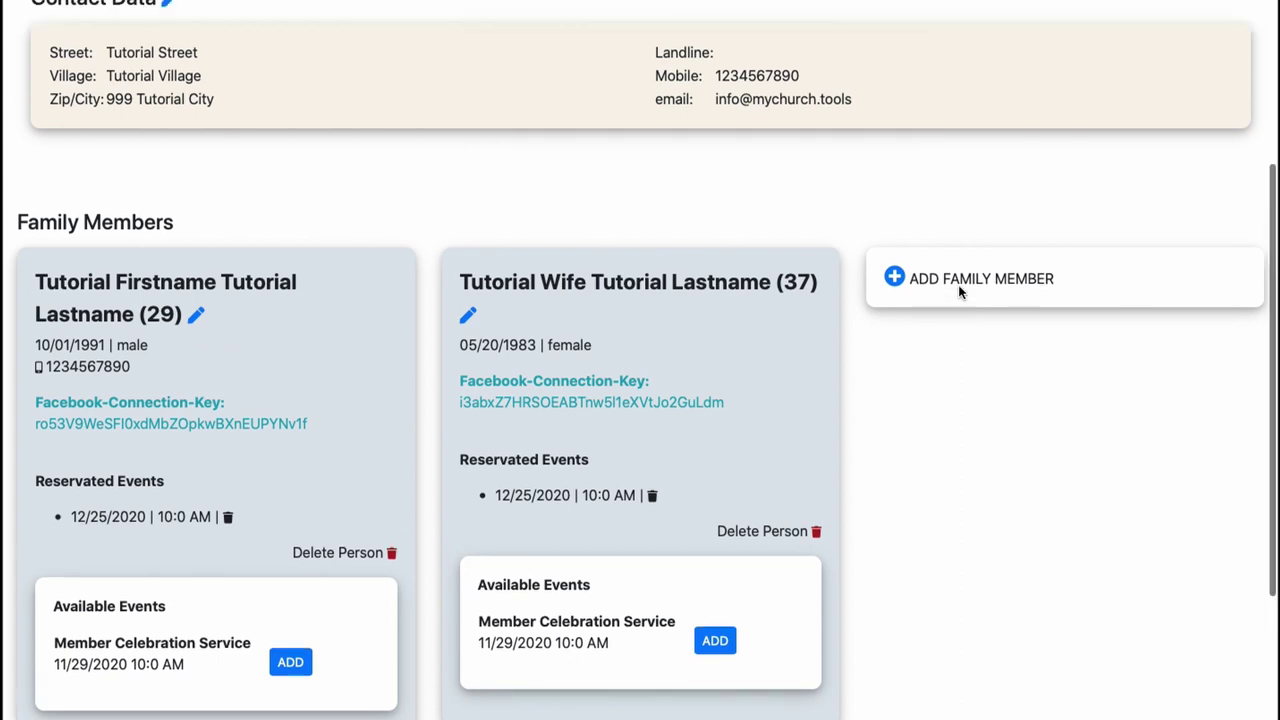
scroll(958, 292, "up", 2)
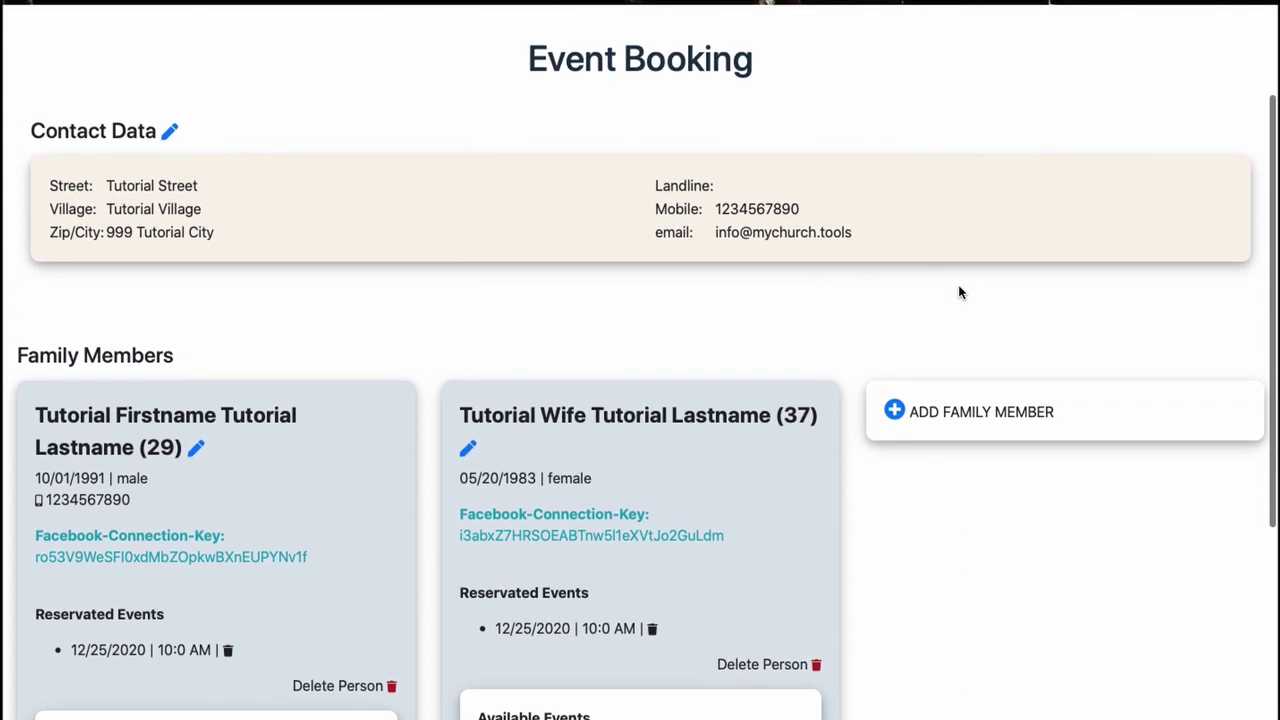